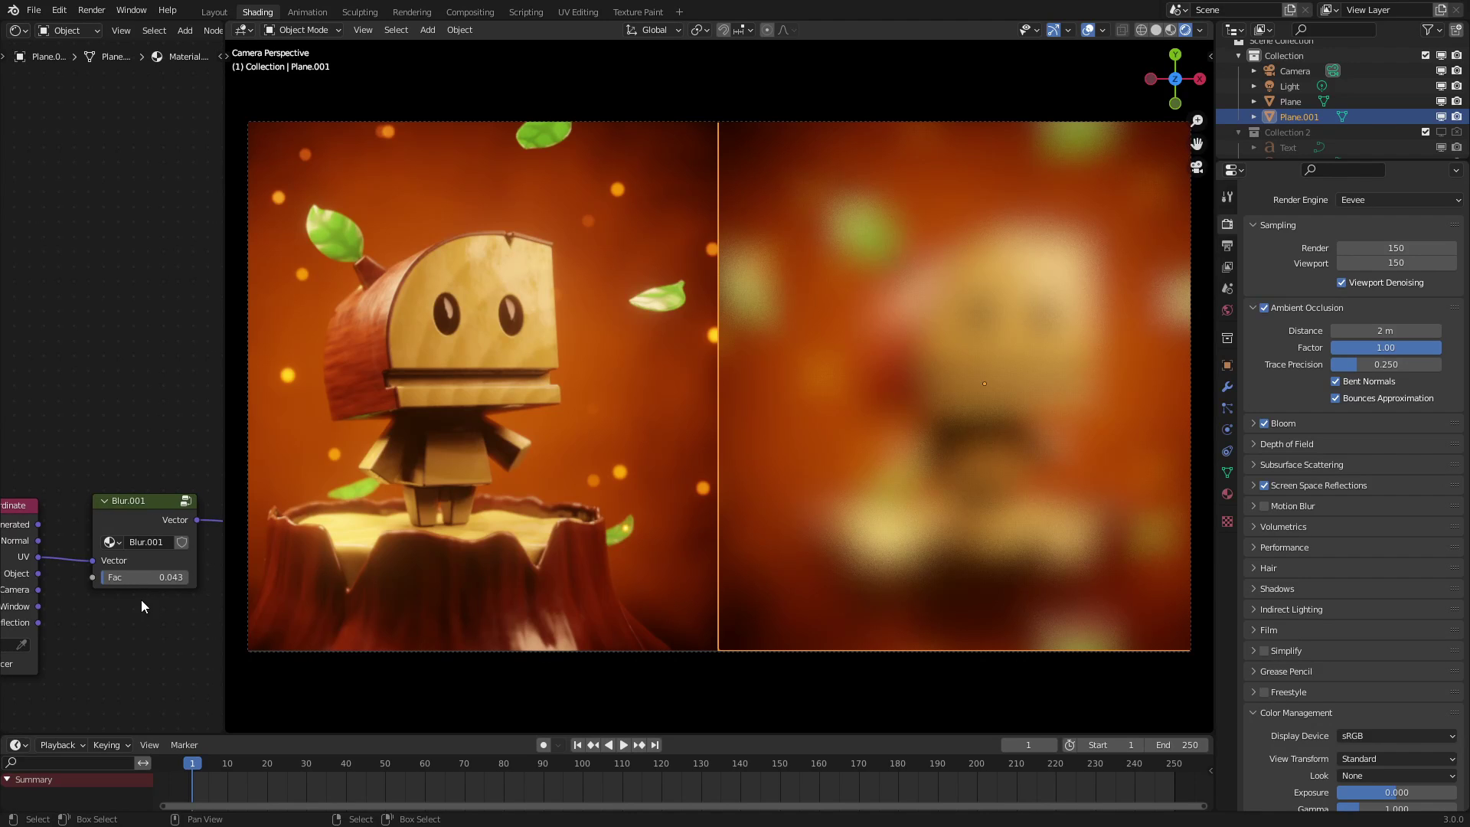
Adjust the Fac of the Blur.001 group node to vary the blur strength on the blurred image plane
left_click_drag(141, 577, 171, 577, "shift")
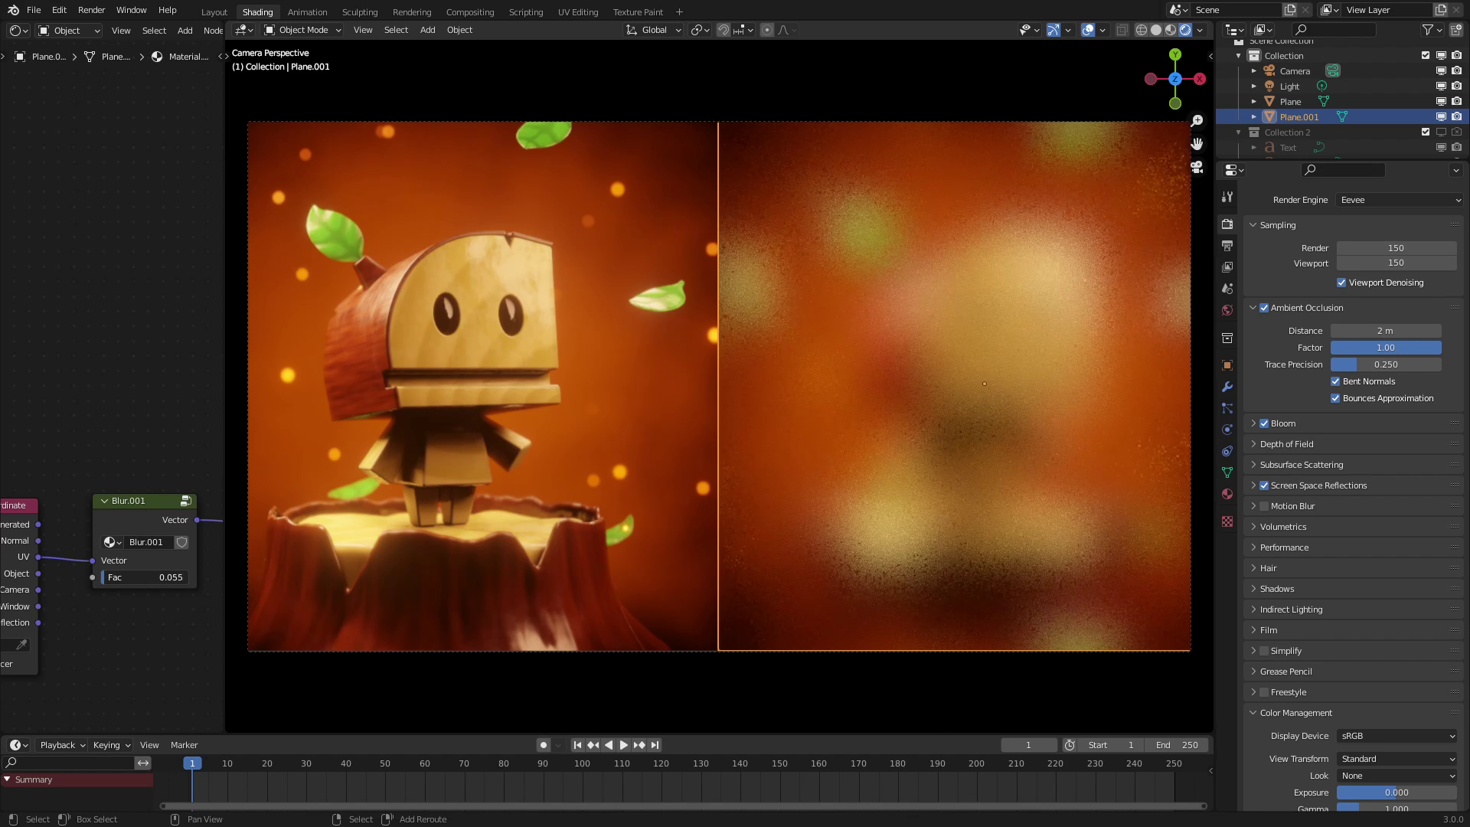
left_click_drag(171, 577, 163, 577)
Make the sharp image plane the active object and widen the shader editor to show its material nodes
middle_click_drag(434, 565, 673, 521)
scroll(487, 476, "up", 3)
right_click(673, 521, "shift")
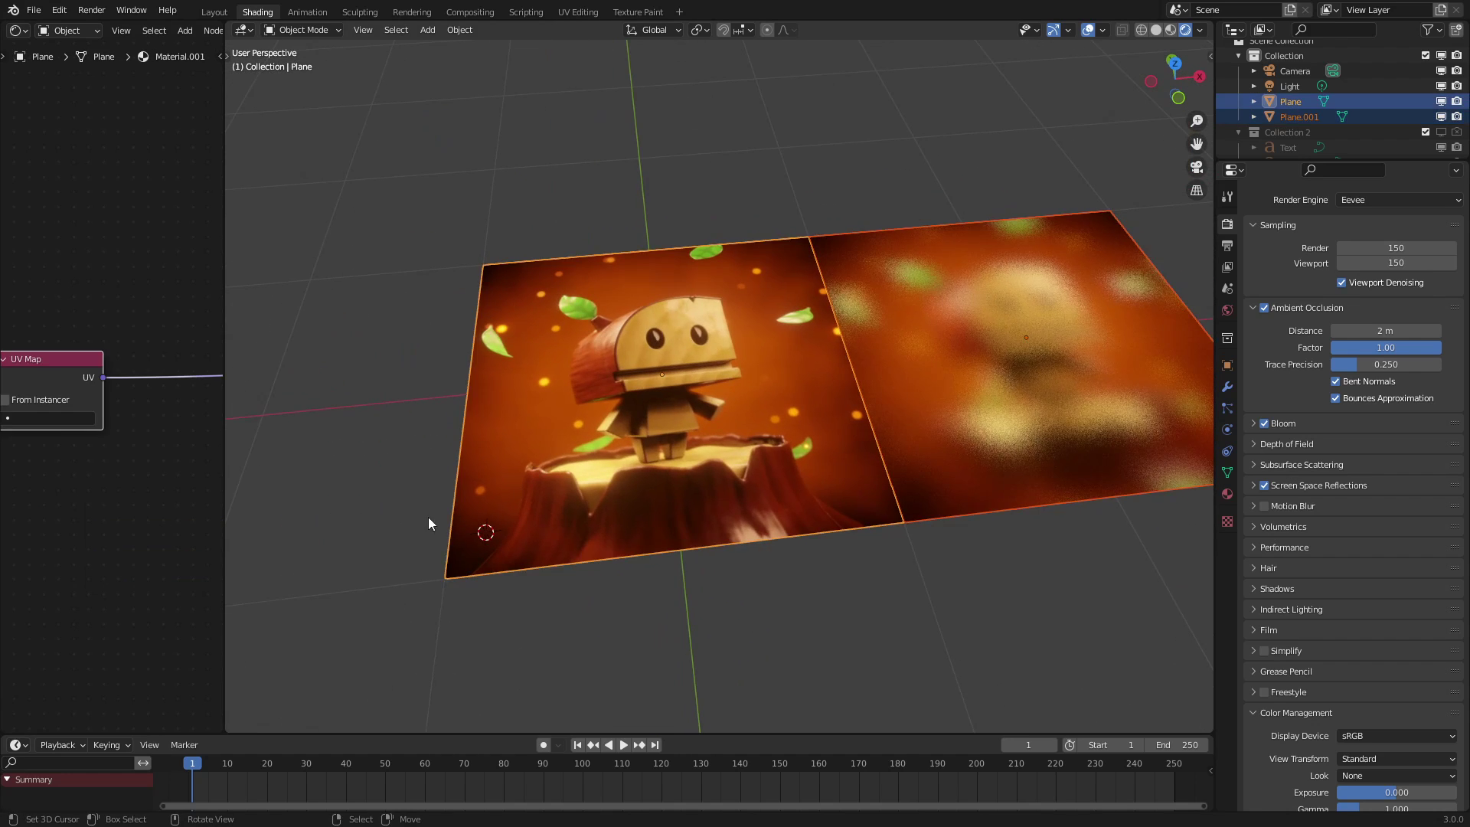
left_click_drag(227, 530, 482, 528)
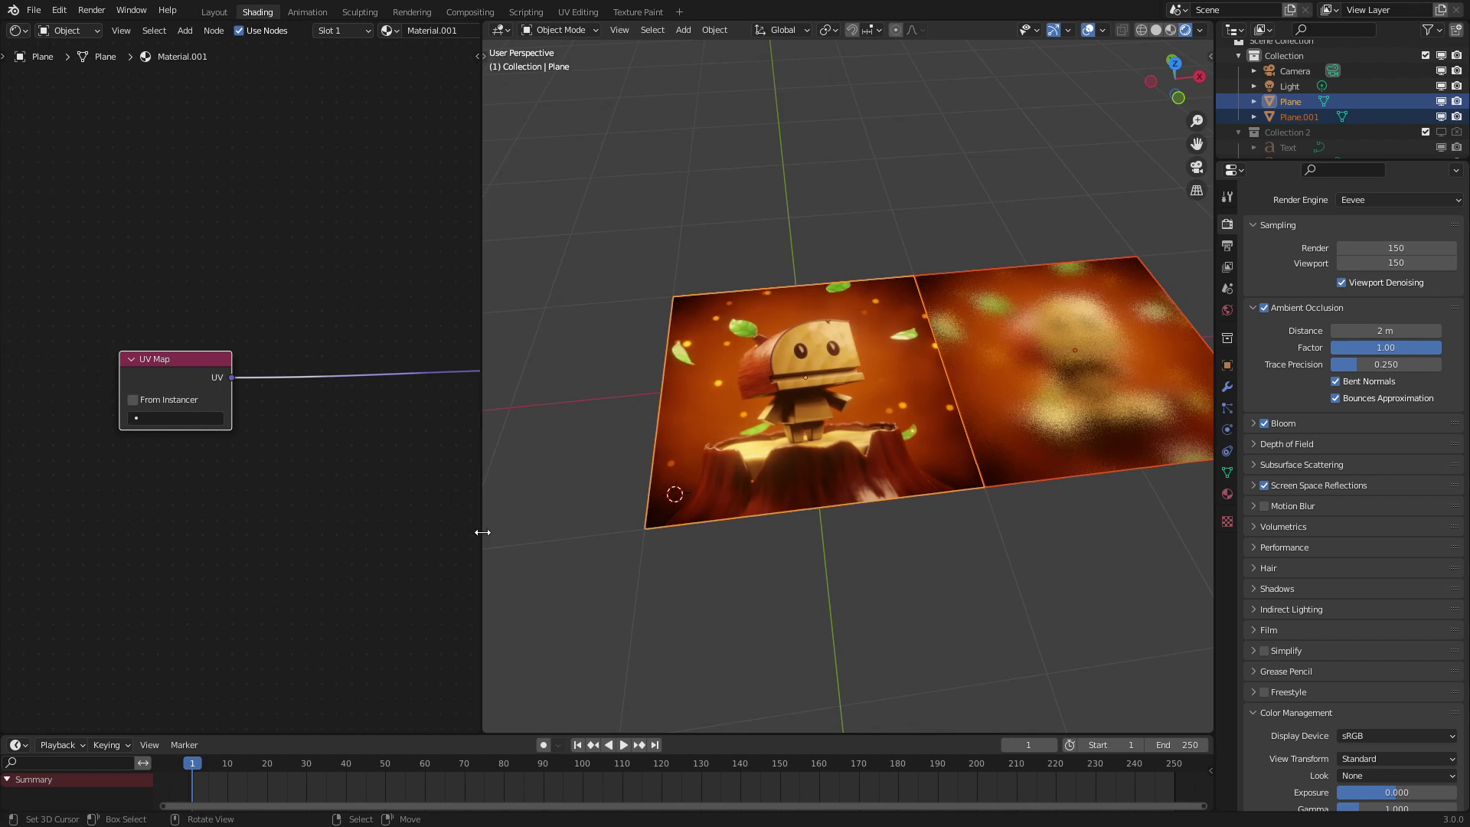
middle_click_drag(263, 475, 133, 493)
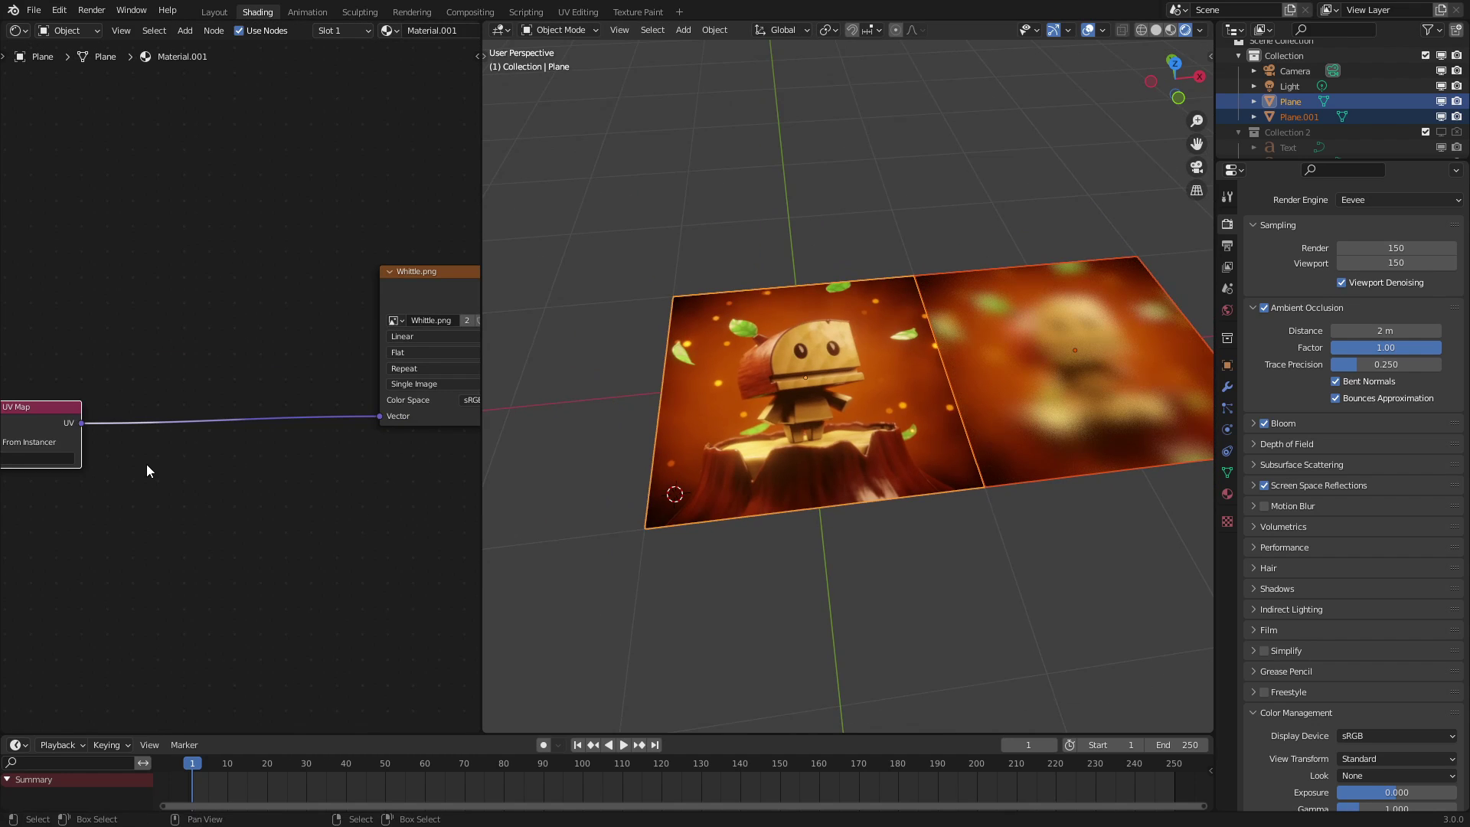
middle_click_drag(148, 470, 253, 479)
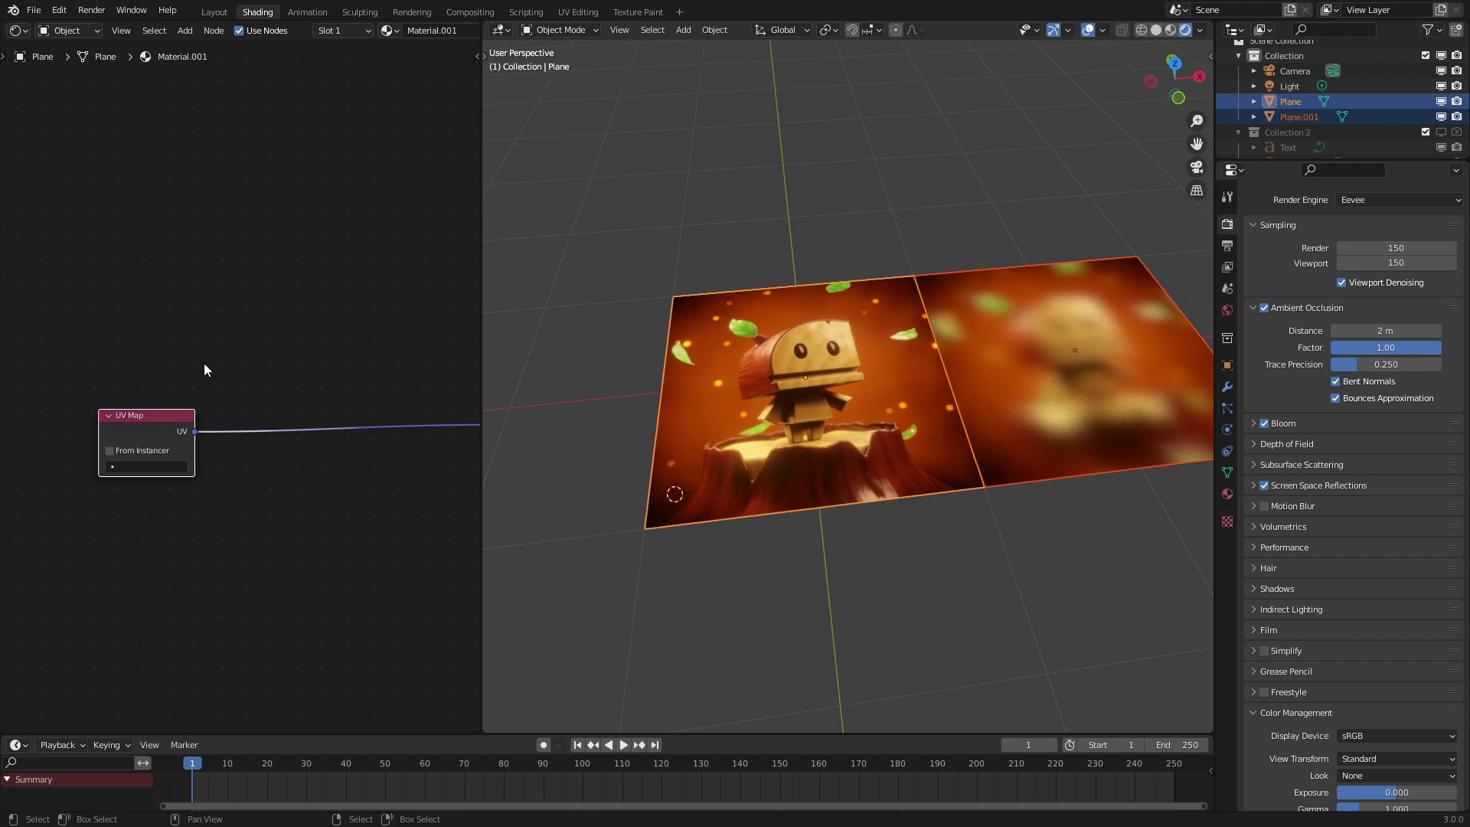
Insert a MixRGB node between the UV Map and Whittle.png image nodes and set its blend mode to Linear Light
scroll(283, 516, "up", 1)
key("g")
left_click(276, 525)
middle_click_drag(322, 474, 247, 499)
key("q")
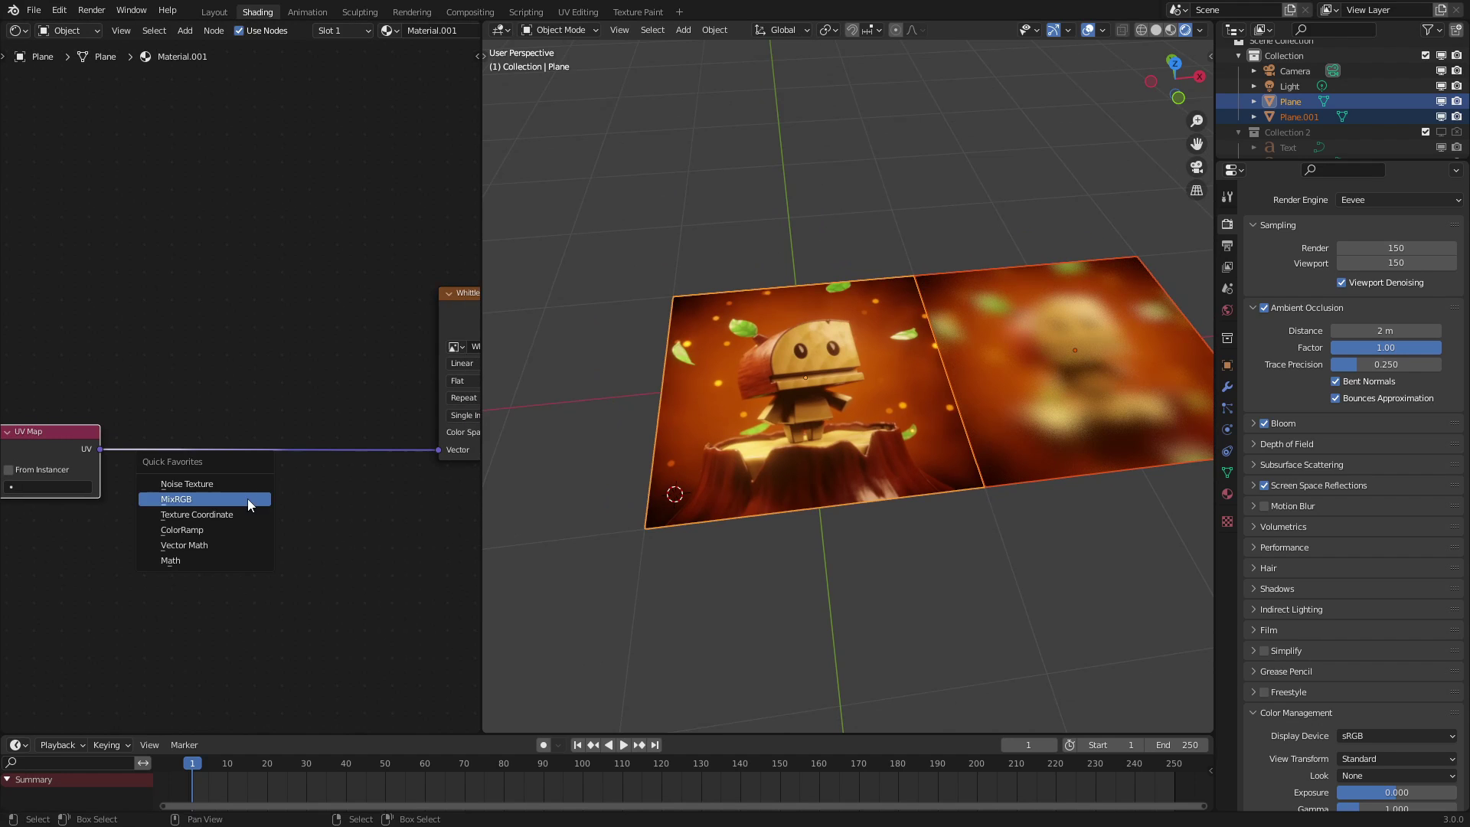
left_click(247, 498)
left_click(286, 484)
left_click(294, 463)
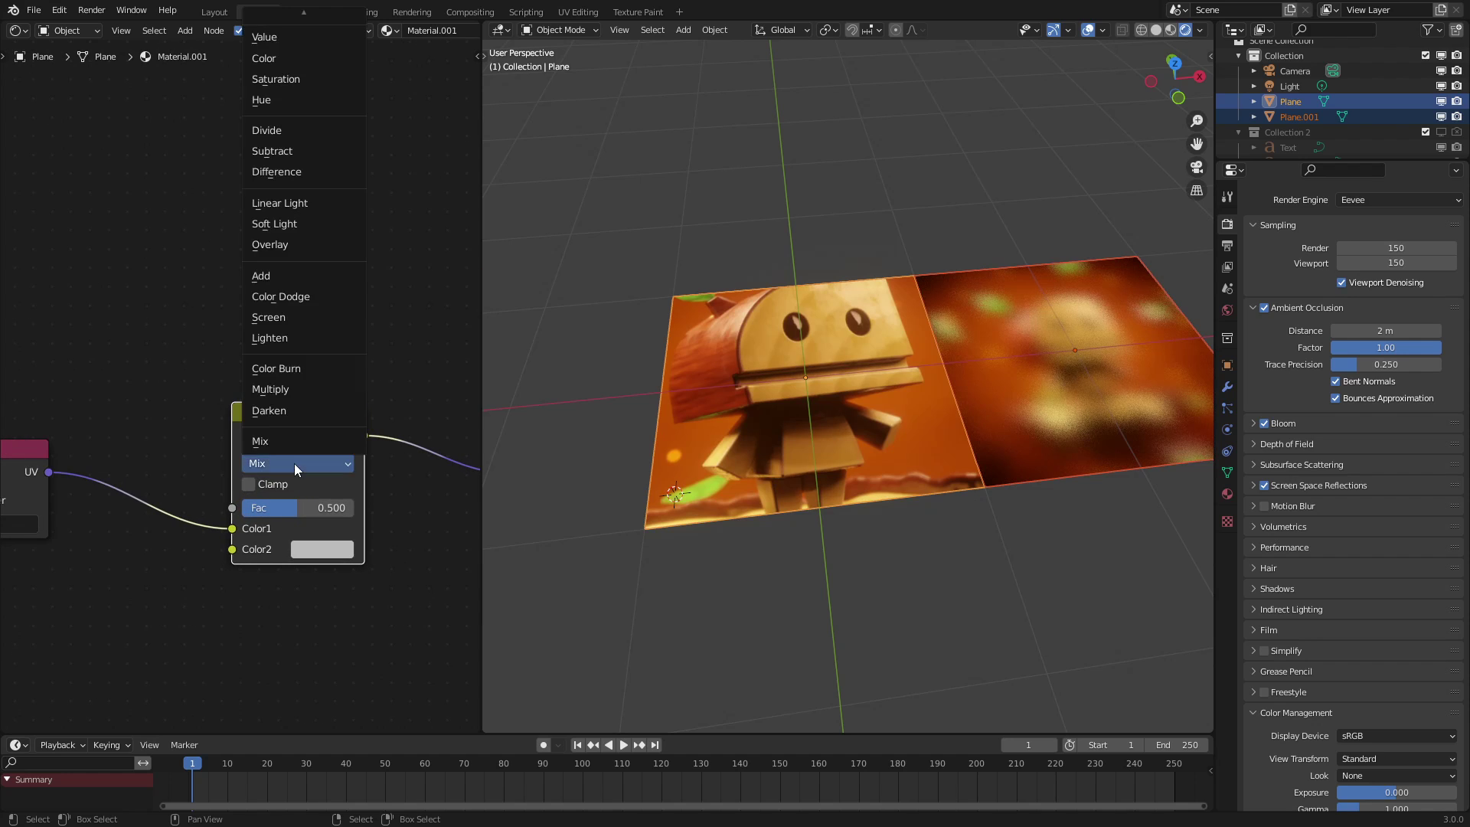
left_click(329, 205)
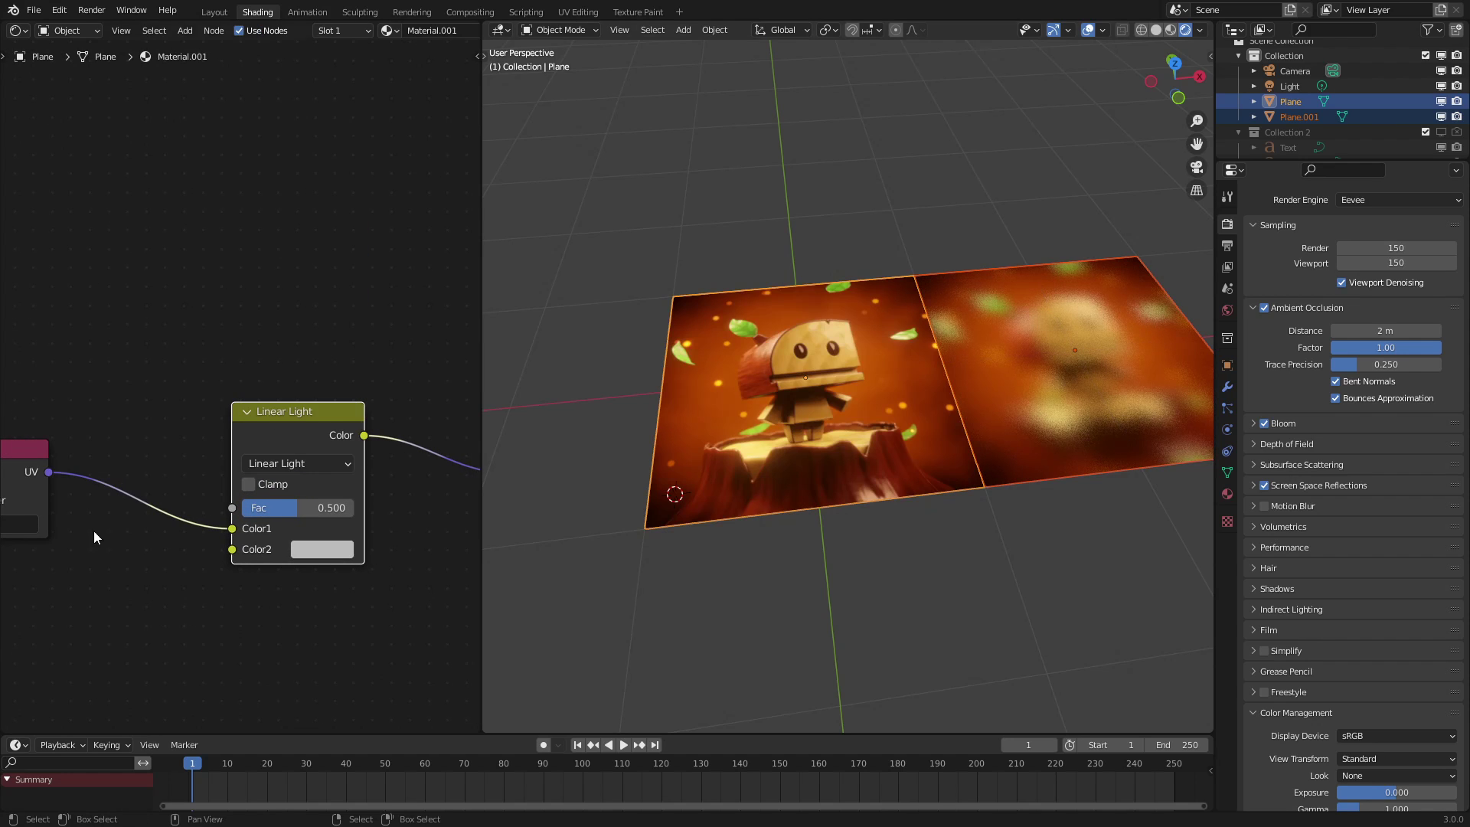
Move the UV Map node away from the Linear Light node and add a White Noise Texture node below the link
middle_click_drag(94, 536, 212, 437)
scroll(106, 321, "down", 4)
middle_click_drag(195, 344, 224, 333)
left_click_drag(157, 335, 113, 364)
key("shift+a")
mouse_move(115, 444)
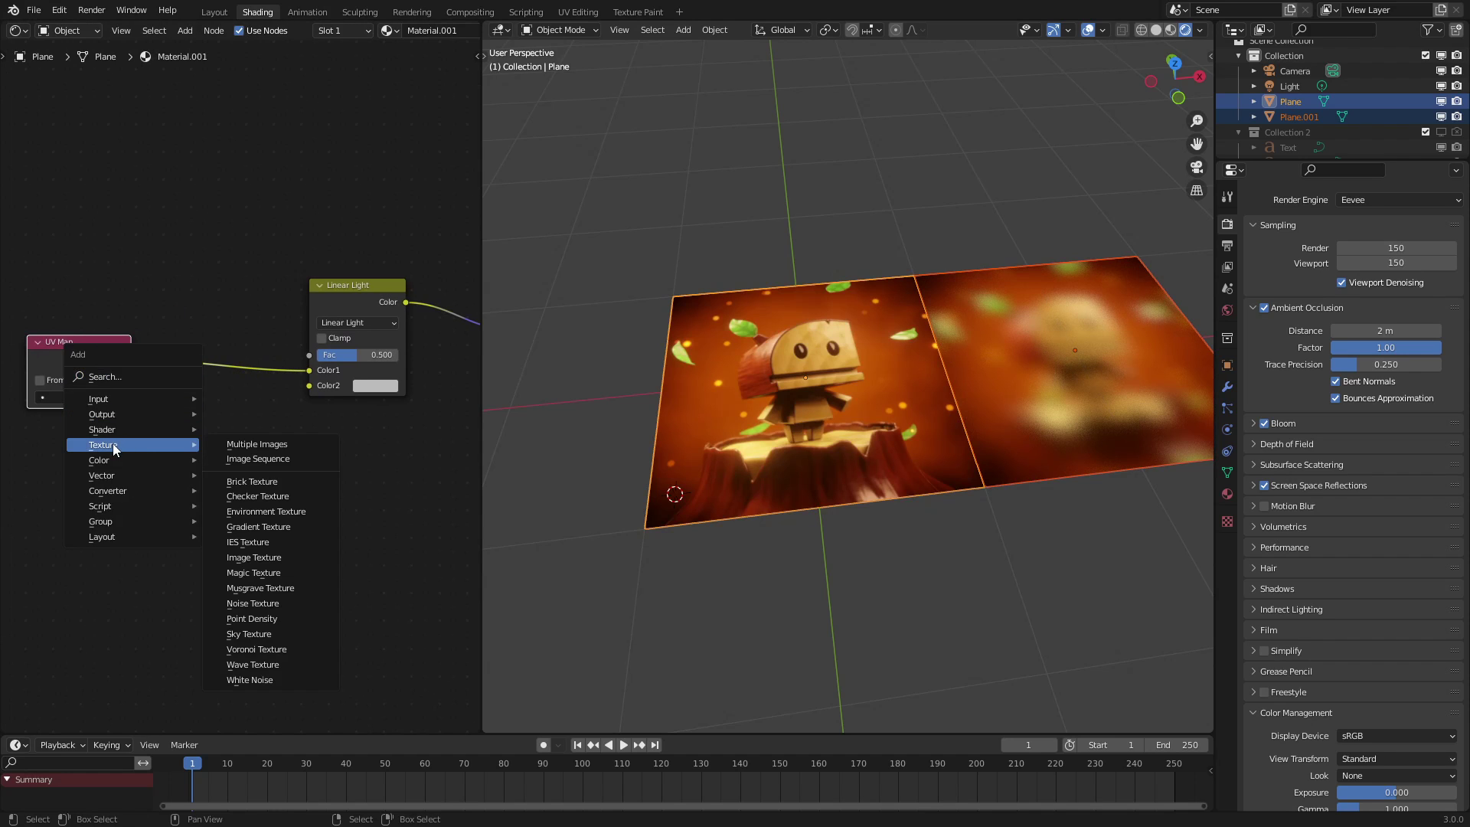
left_click(246, 680)
left_click(235, 448)
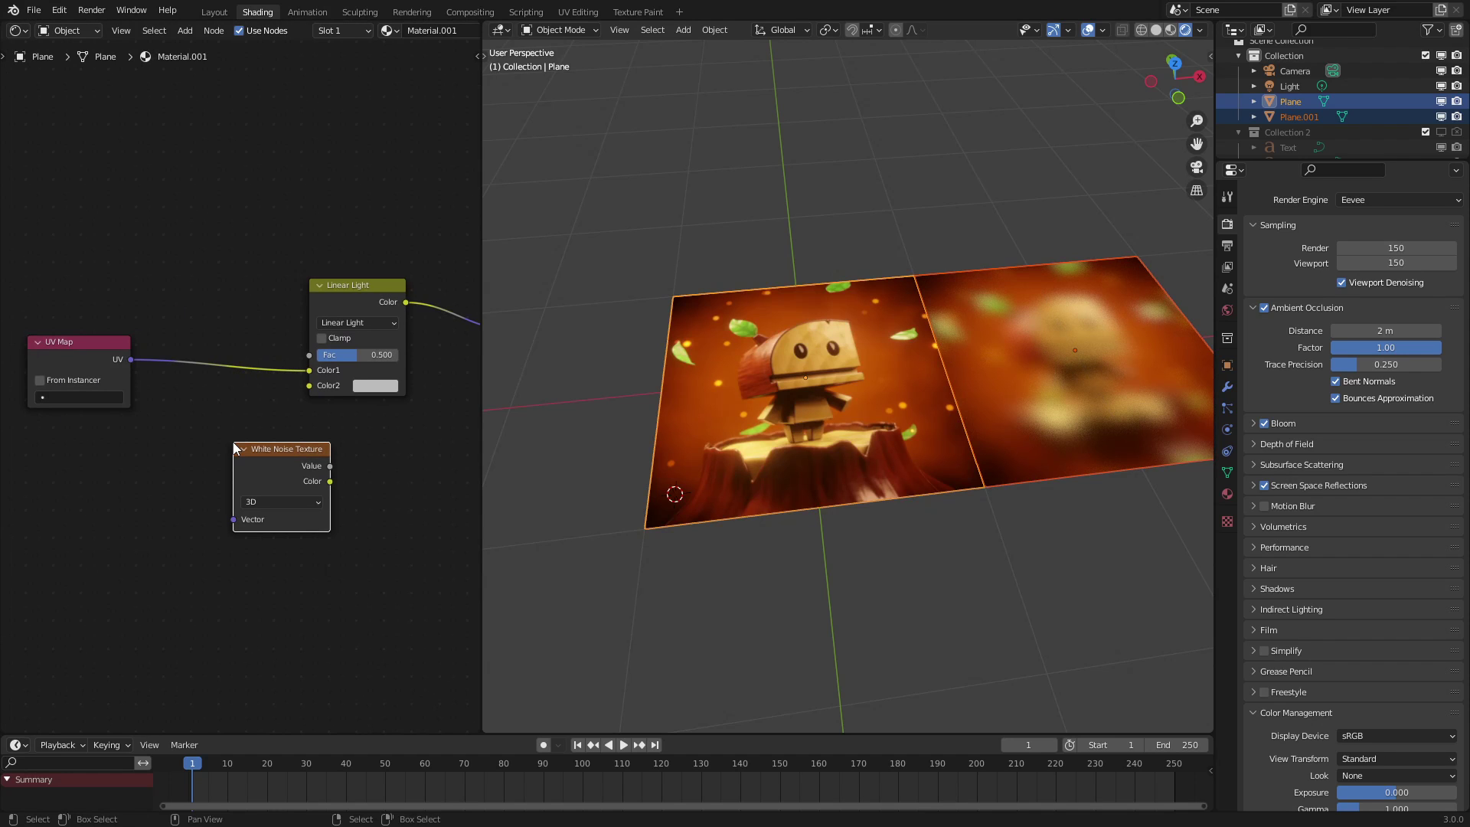
scroll(225, 435, "up", 1)
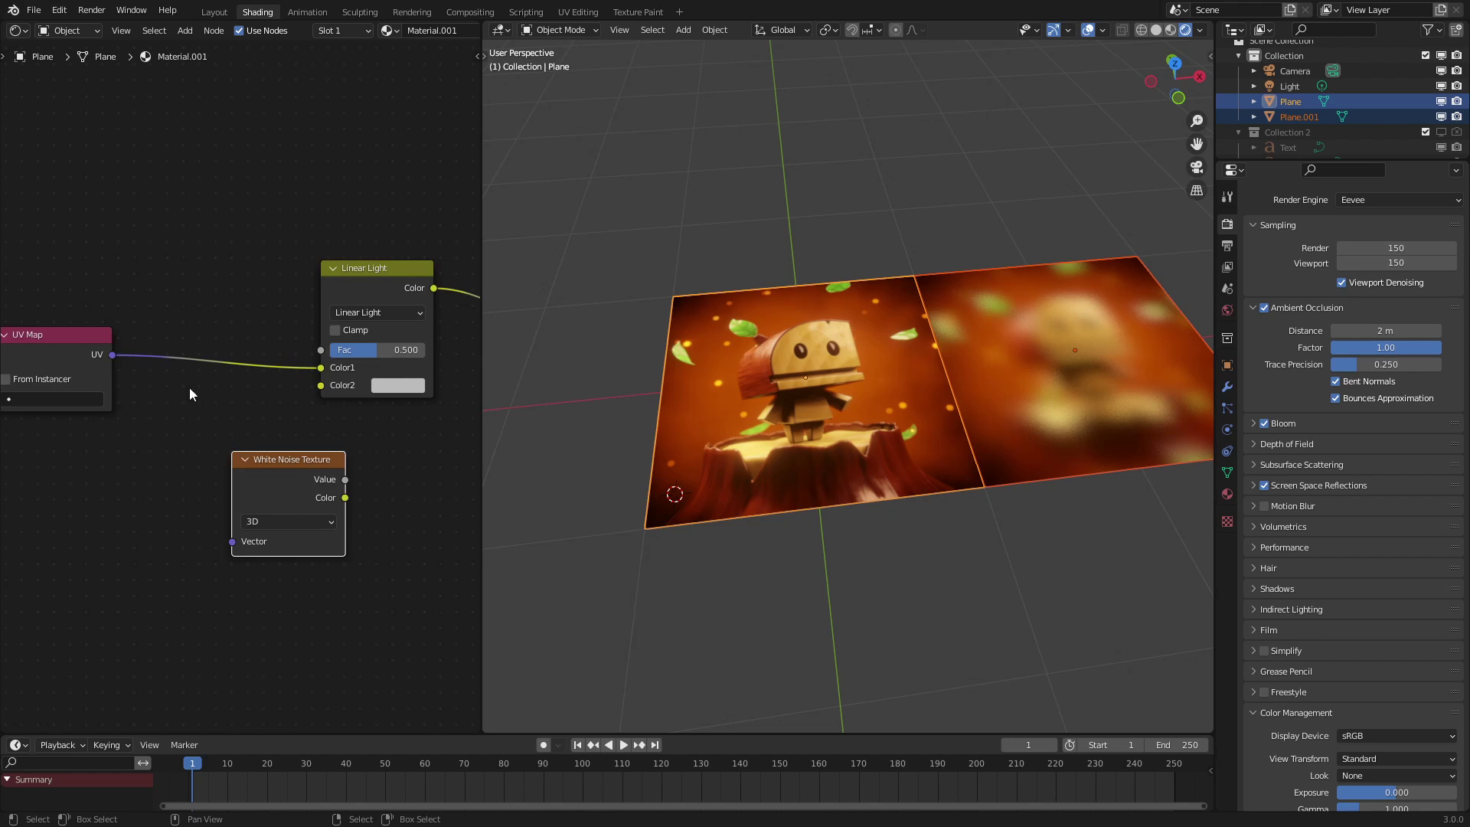
Link the UV Map output to the White Noise Texture's Vector and the noise Color to the Linear Light node's Color2
left_click_drag(113, 354, 232, 541)
left_click(252, 506)
middle_click_drag(258, 499, 187, 541)
left_click_drag(194, 534, 249, 427)
left_click(288, 503)
Add a reroute across the two UV Map links and place it just before the Linear Light node
right_click_drag(193, 360, 124, 558, "shift")
key("g")
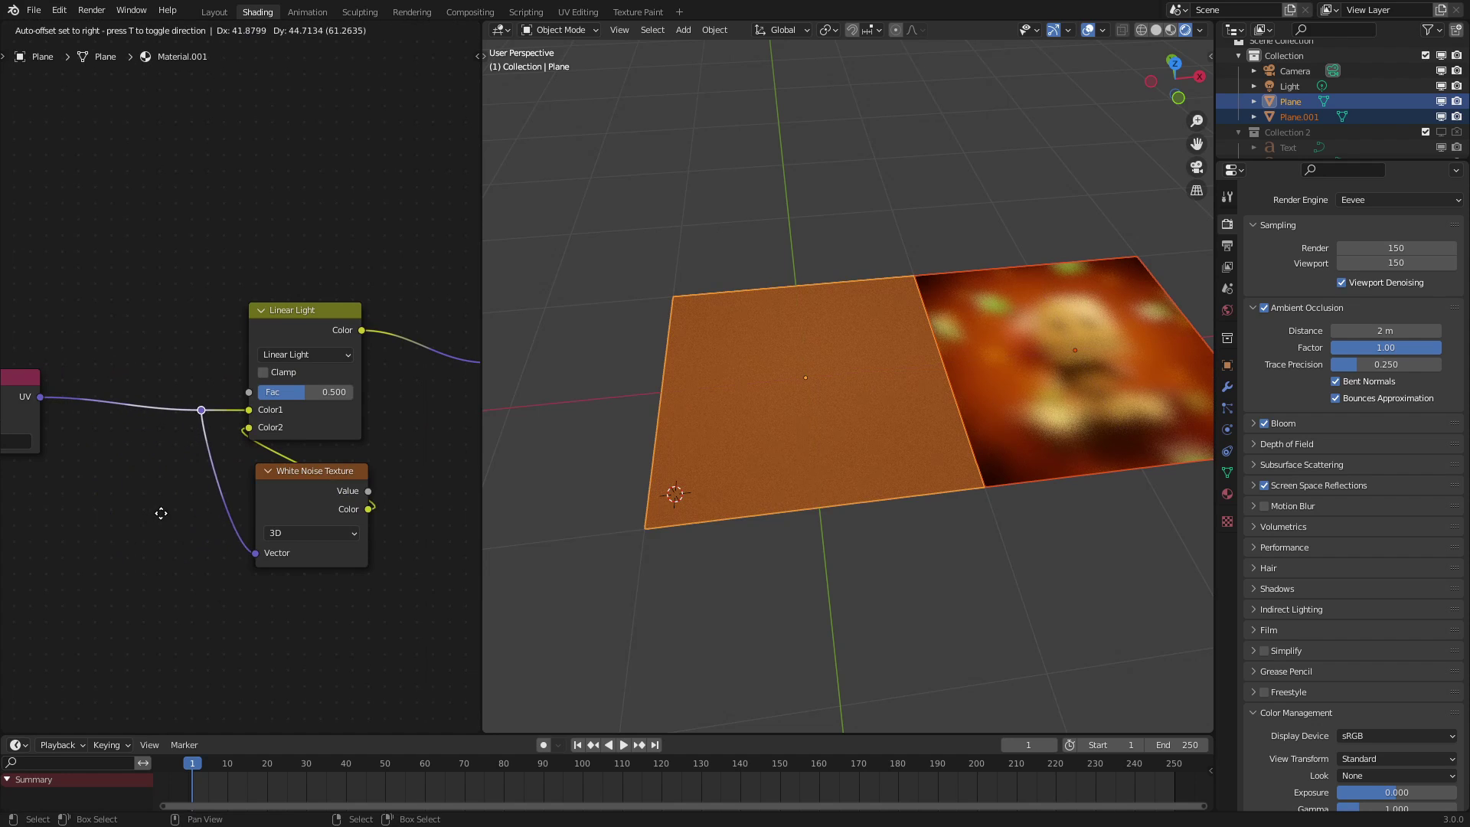
left_click(162, 511)
Set the Linear Light node's Fac to 0.034 to blur the image on the plane
left_click_drag(345, 392, 252, 392)
scroll(791, 346, "up", 3)
middle_click_drag(792, 346, 796, 389)
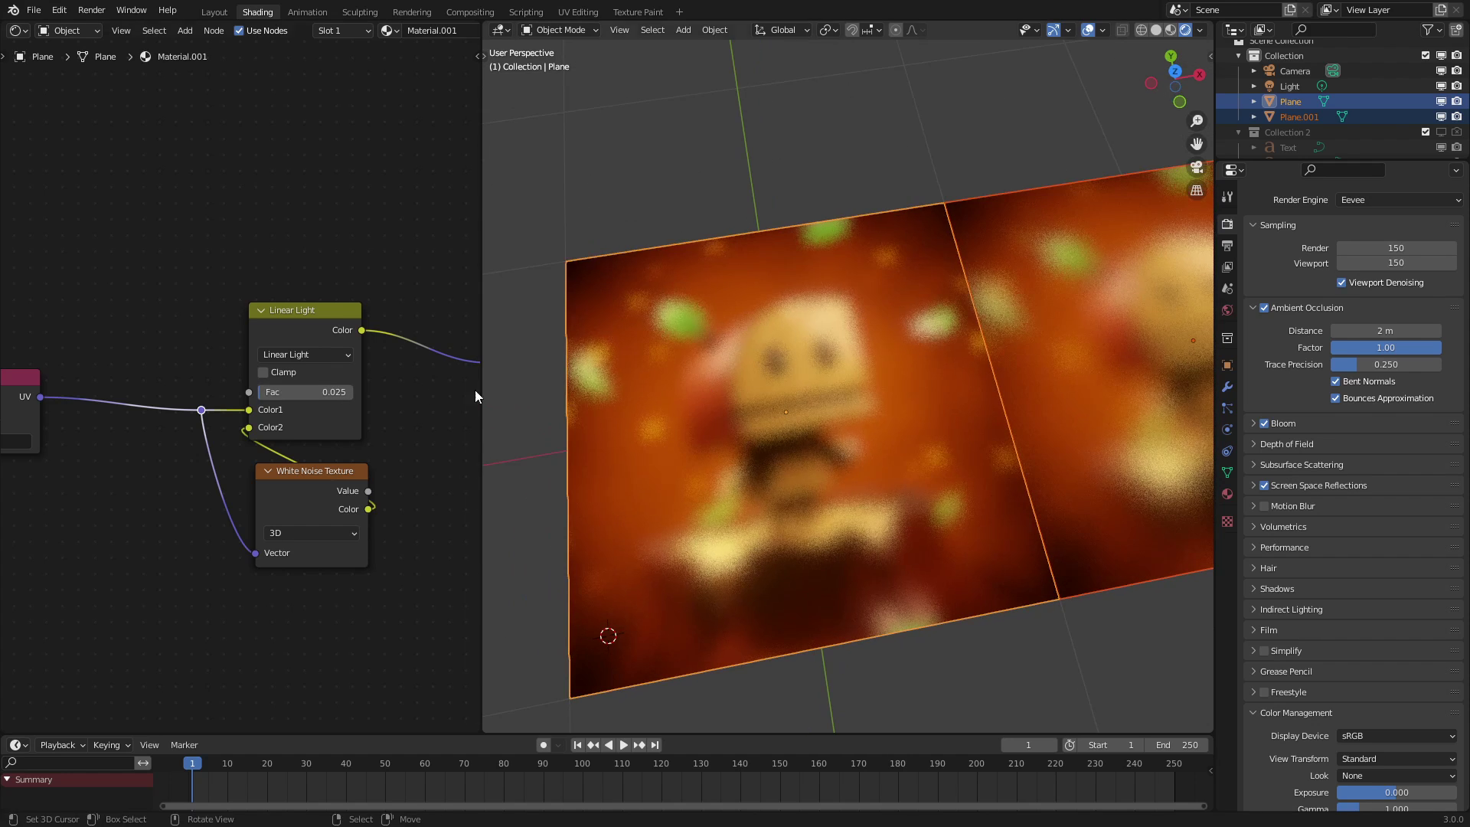
left_click_drag(346, 391, 346, 390)
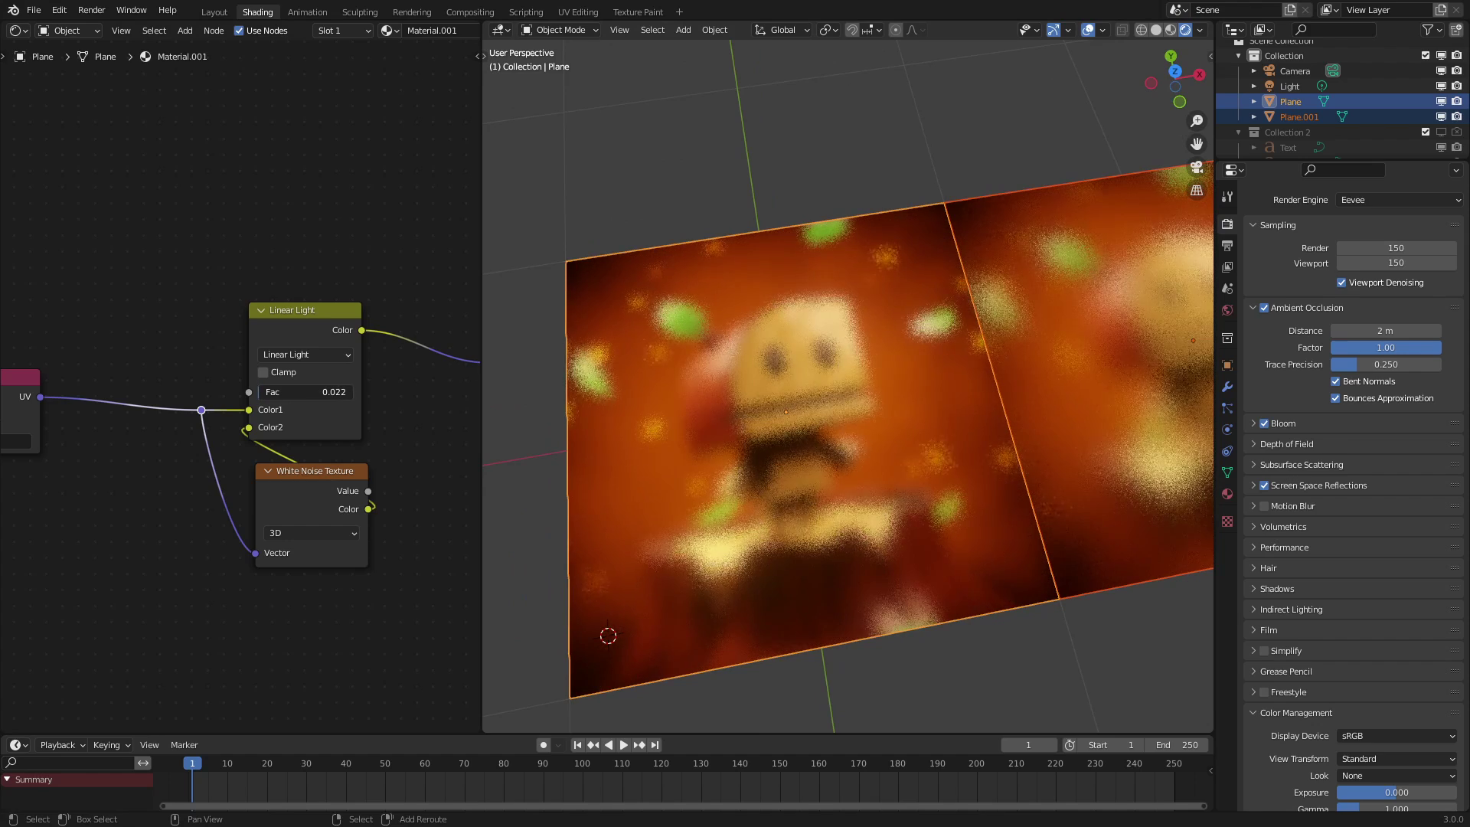
left_click_drag(346, 390, 350, 390)
Add a Brick Texture node, link the Linear Light Color output to its Vector and preview it on the plane
middle_click_drag(319, 428, 67, 355)
scroll(213, 383, "down", 1)
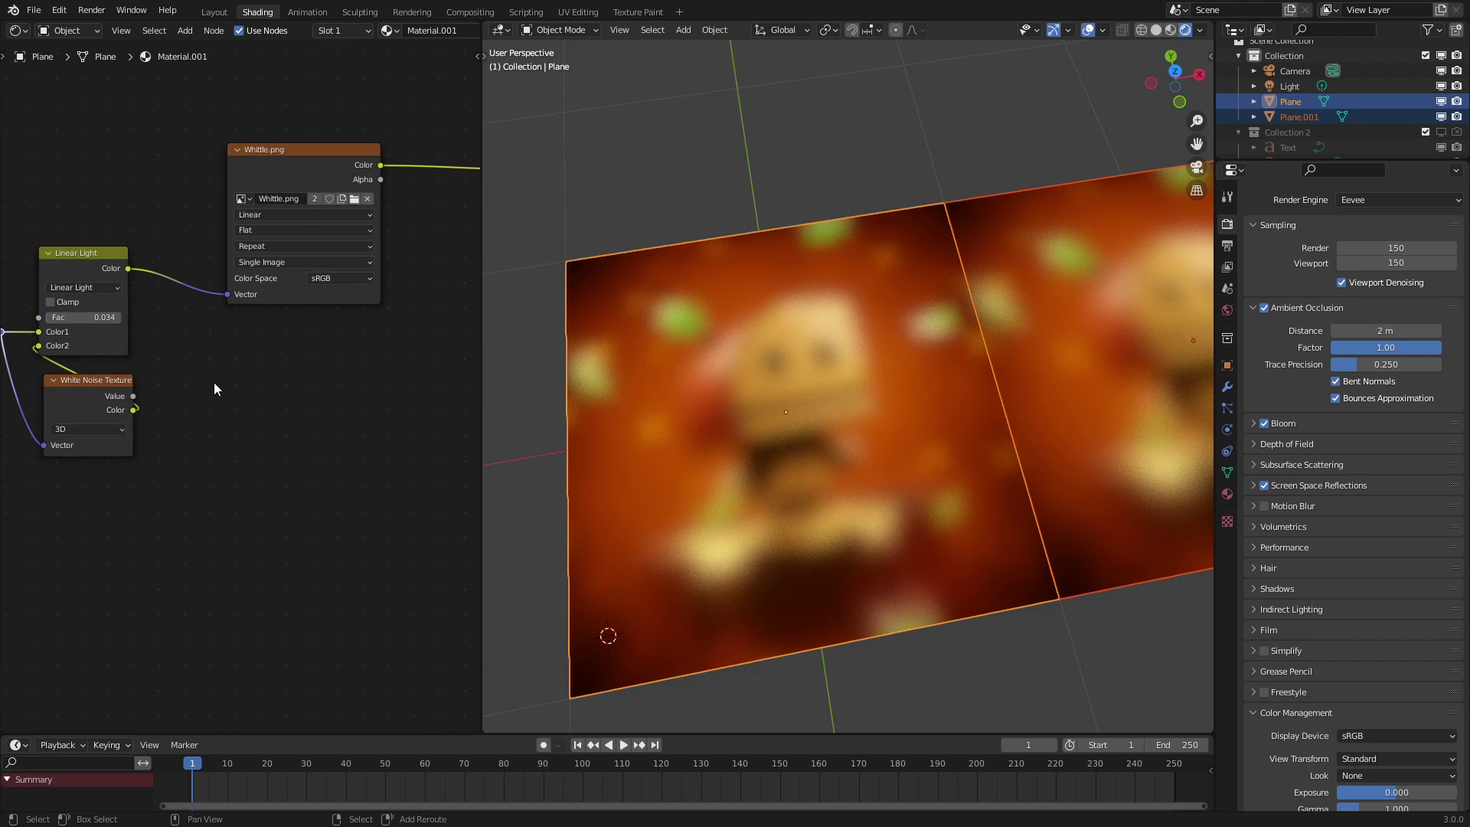
key("shift+a")
mouse_move(213, 383)
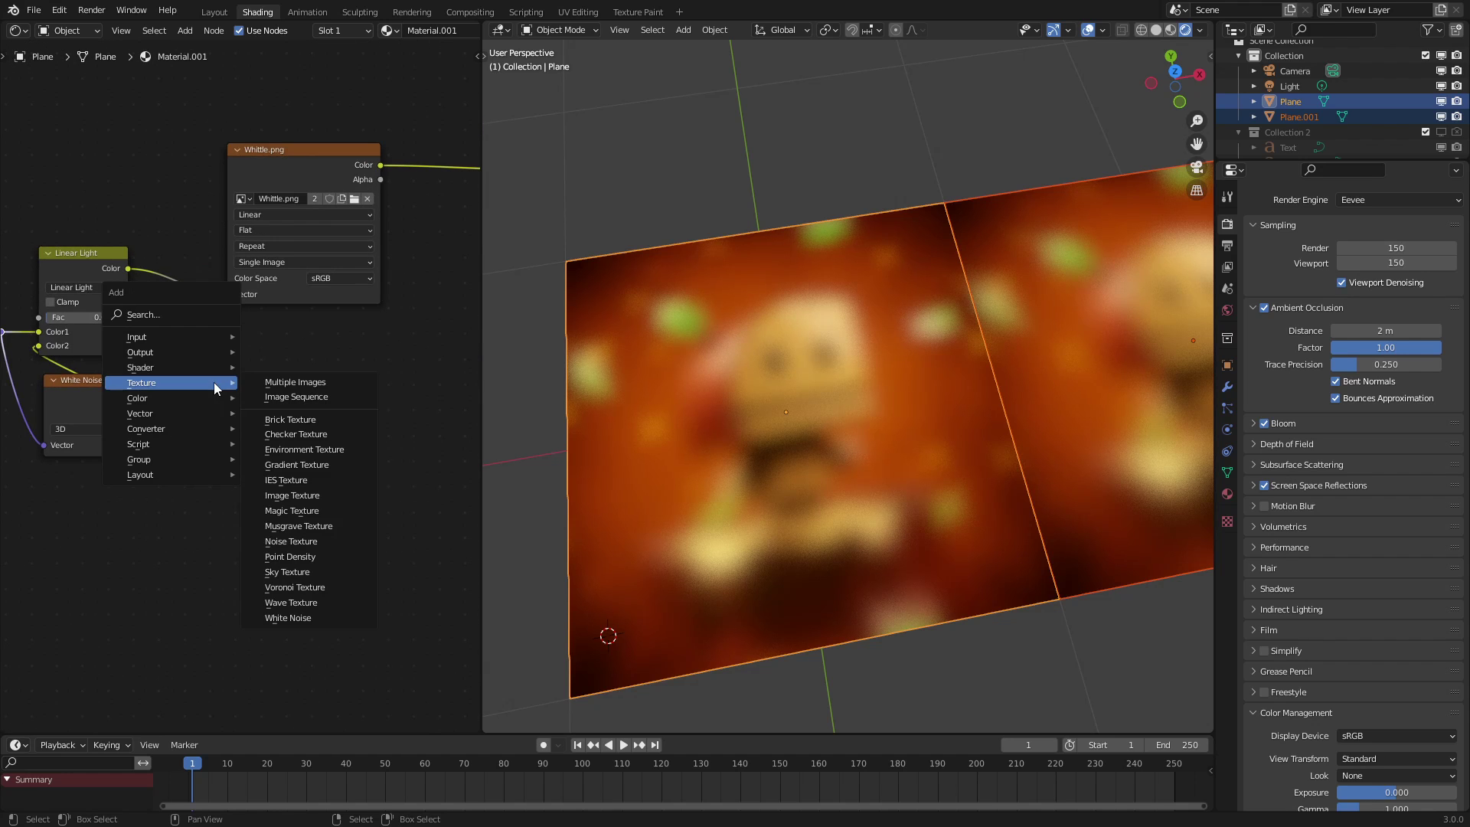
left_click(295, 424)
left_click(219, 314)
left_click_drag(128, 268, 240, 442)
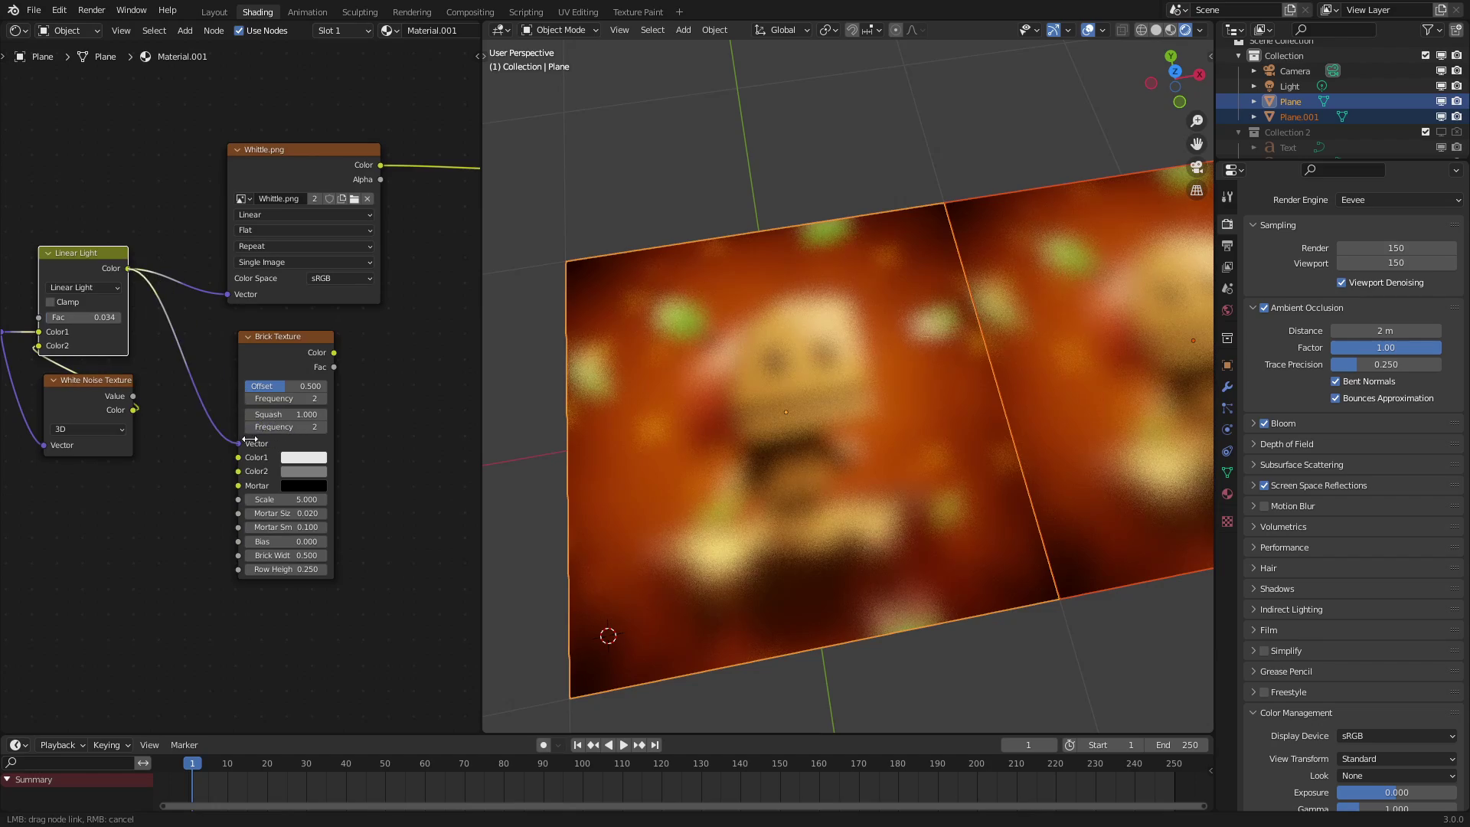
left_click(273, 355, "ctrl+shift")
Vary the Linear Light Fac to examine the blur on the brick pattern, returning it to 0.034
middle_click_drag(205, 393, 309, 475)
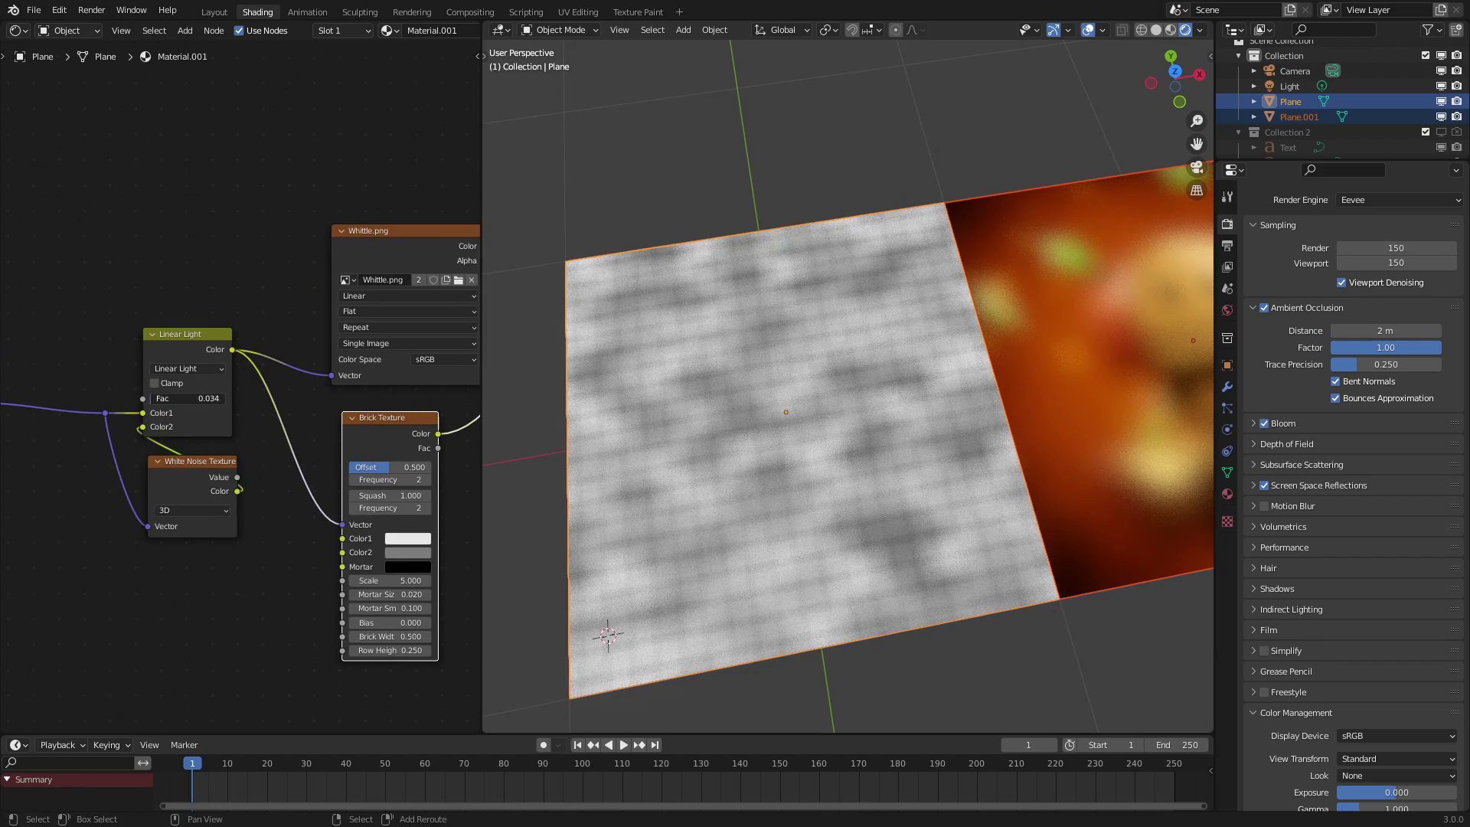
mouse_move(187, 398)
left_mouse_down()
mouse_move(150, 398)
mouse_move(196, 398)
left_mouse_up()
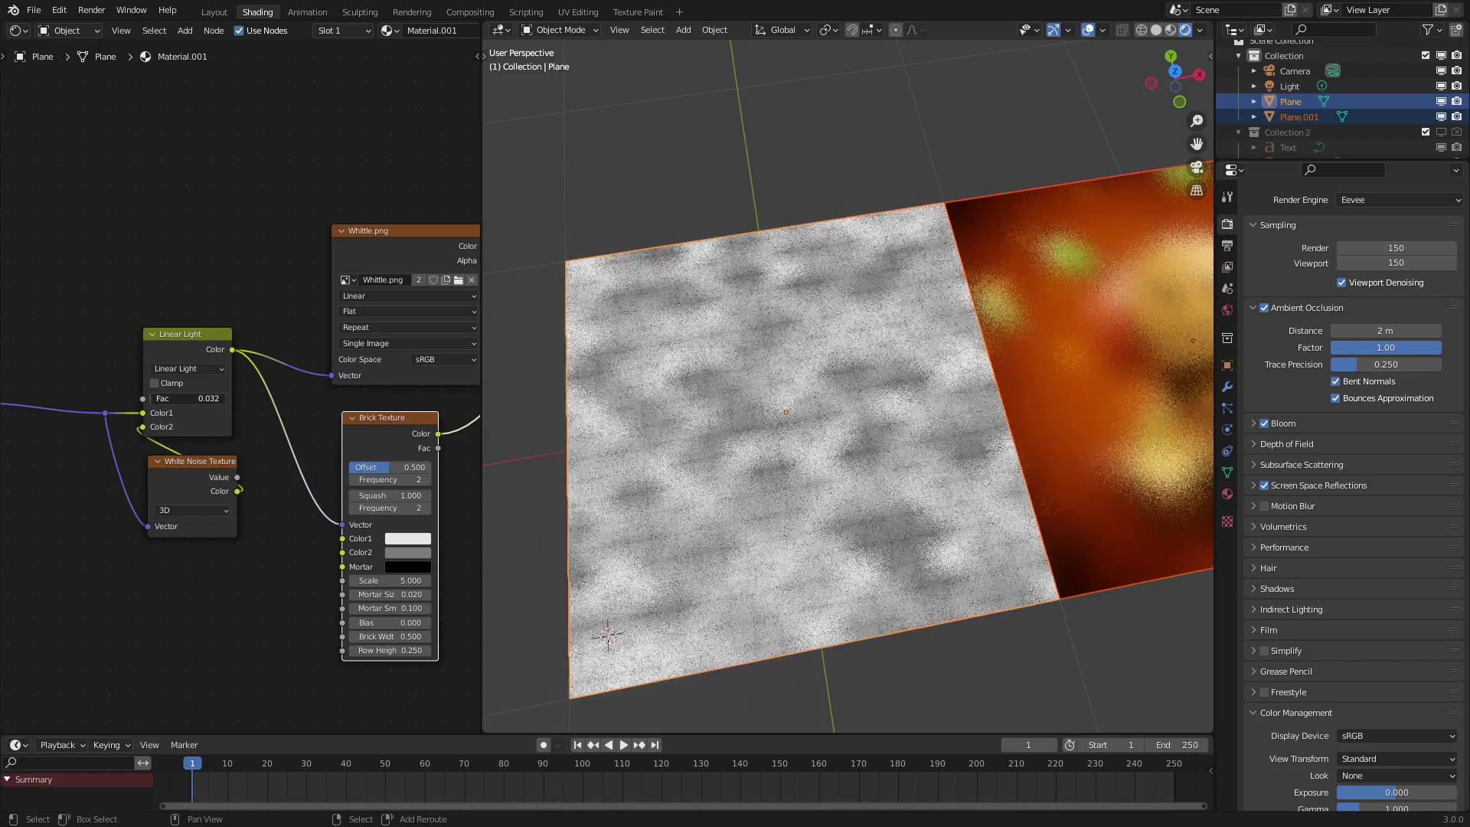
scroll(842, 388, "up", 3)
middle_click_drag(842, 387, 814, 387)
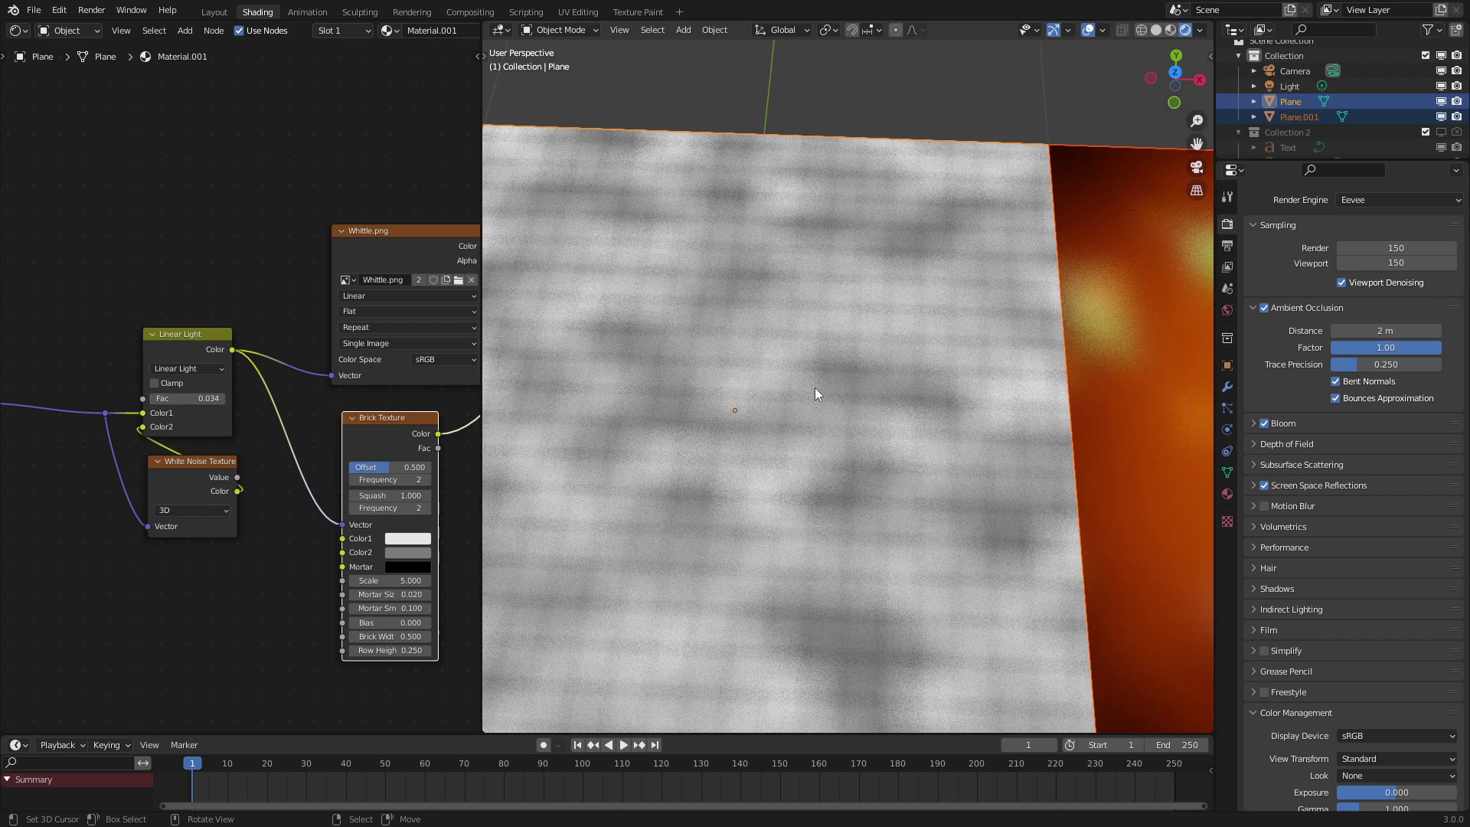
Add a reroute on the Linear Light output links and place it ahead of the image and brick textures
middle_click_drag(250, 474, 369, 483)
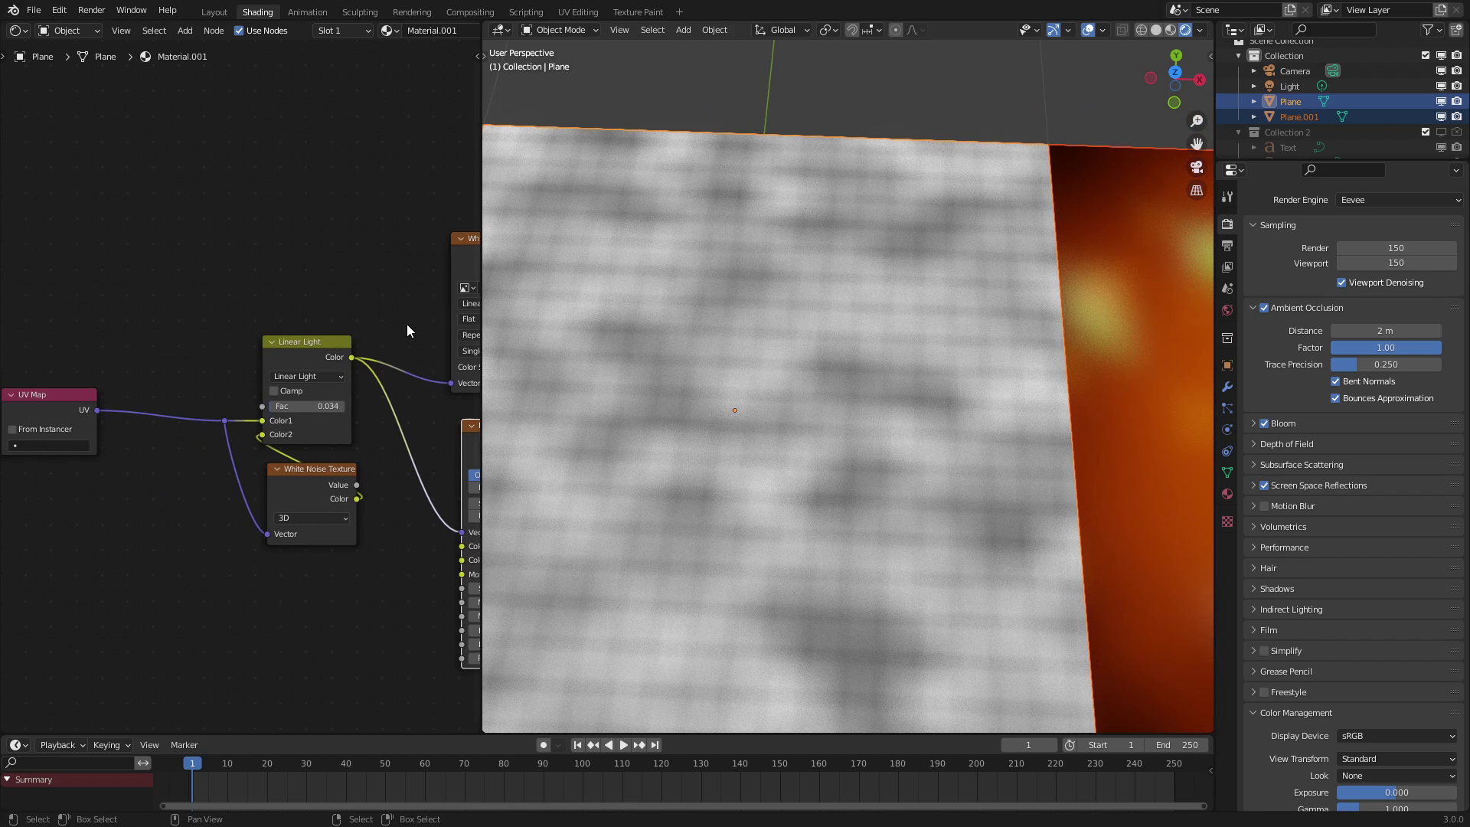
middle_click_drag(406, 330, 372, 349)
key("g")
left_click(362, 430)
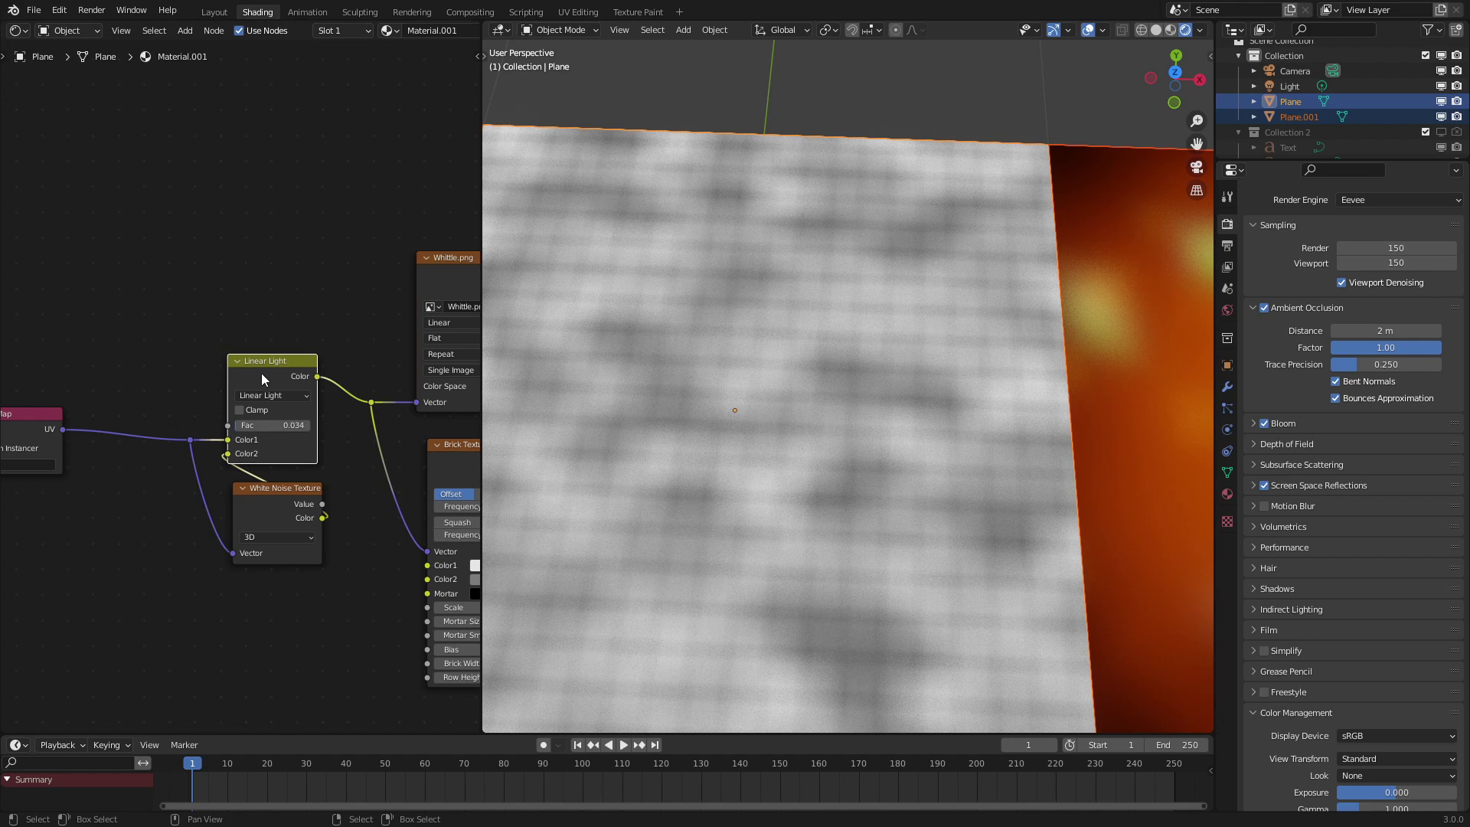
Group the Linear Light node, White Noise Texture and UV reroute into a single node group
key("c")
left_click(227, 415)
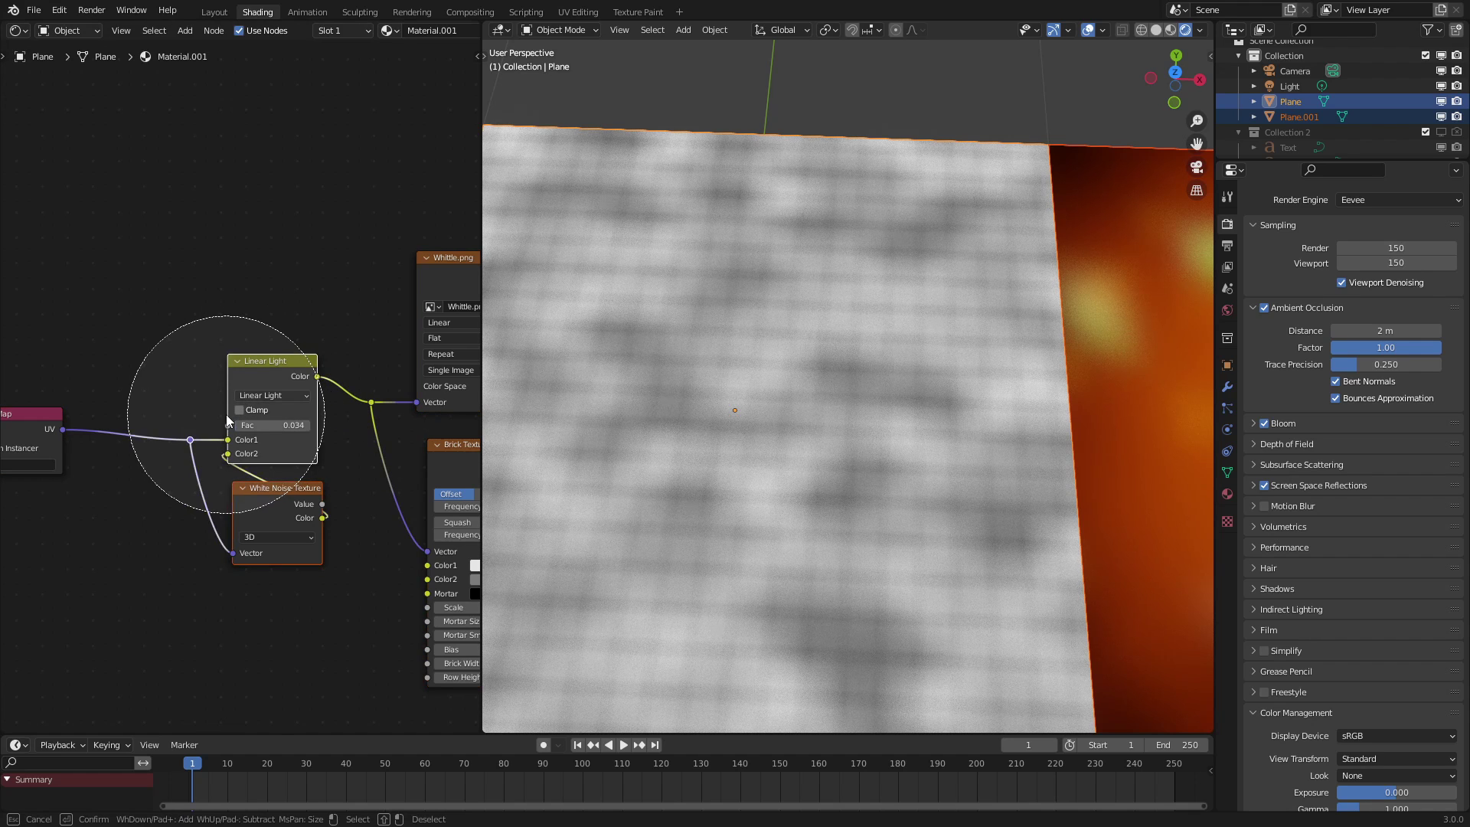
key("Escape")
scroll(225, 463, "up", 1)
key("shift+a")
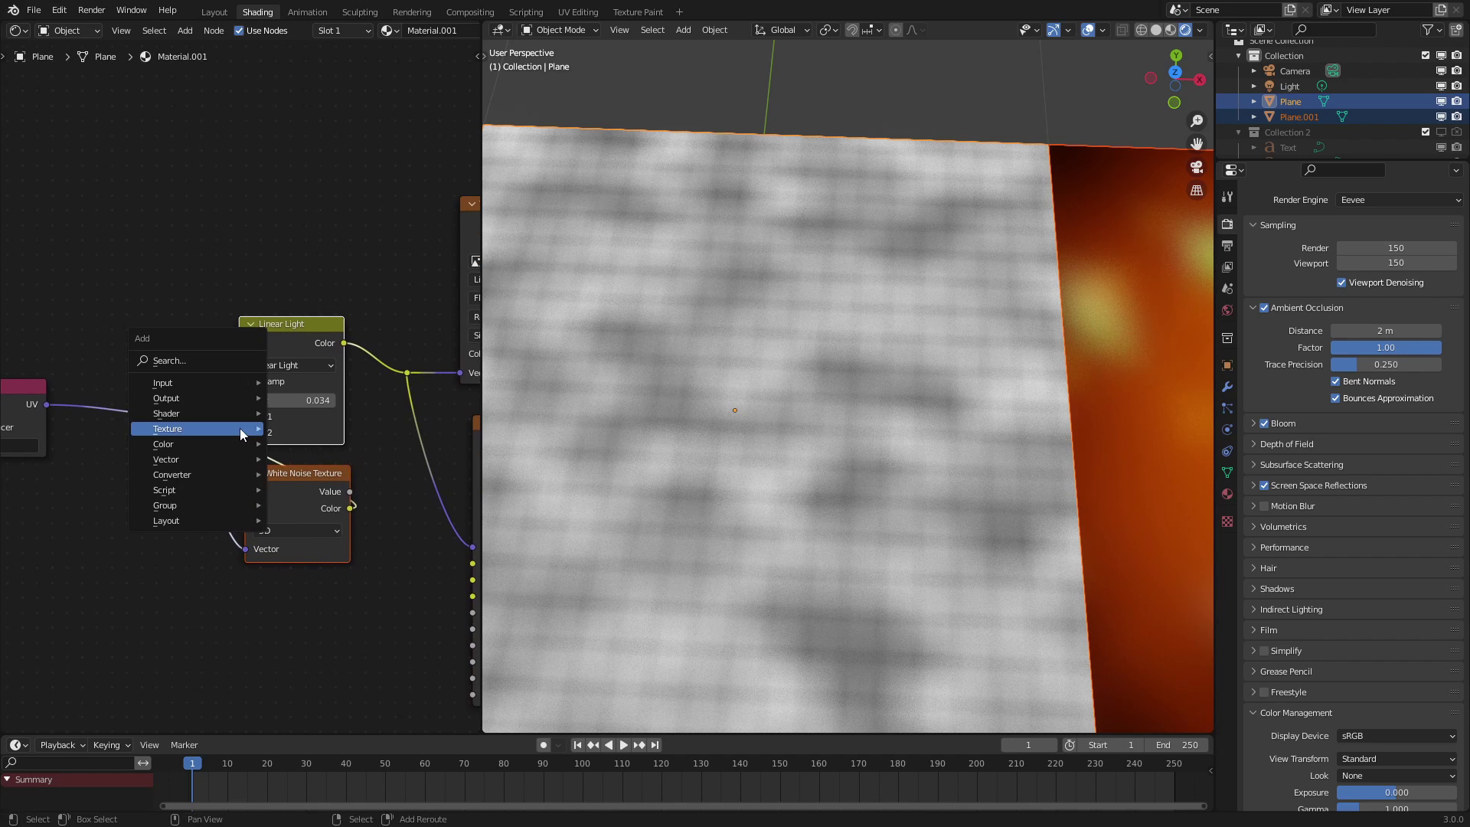
mouse_move(186, 508)
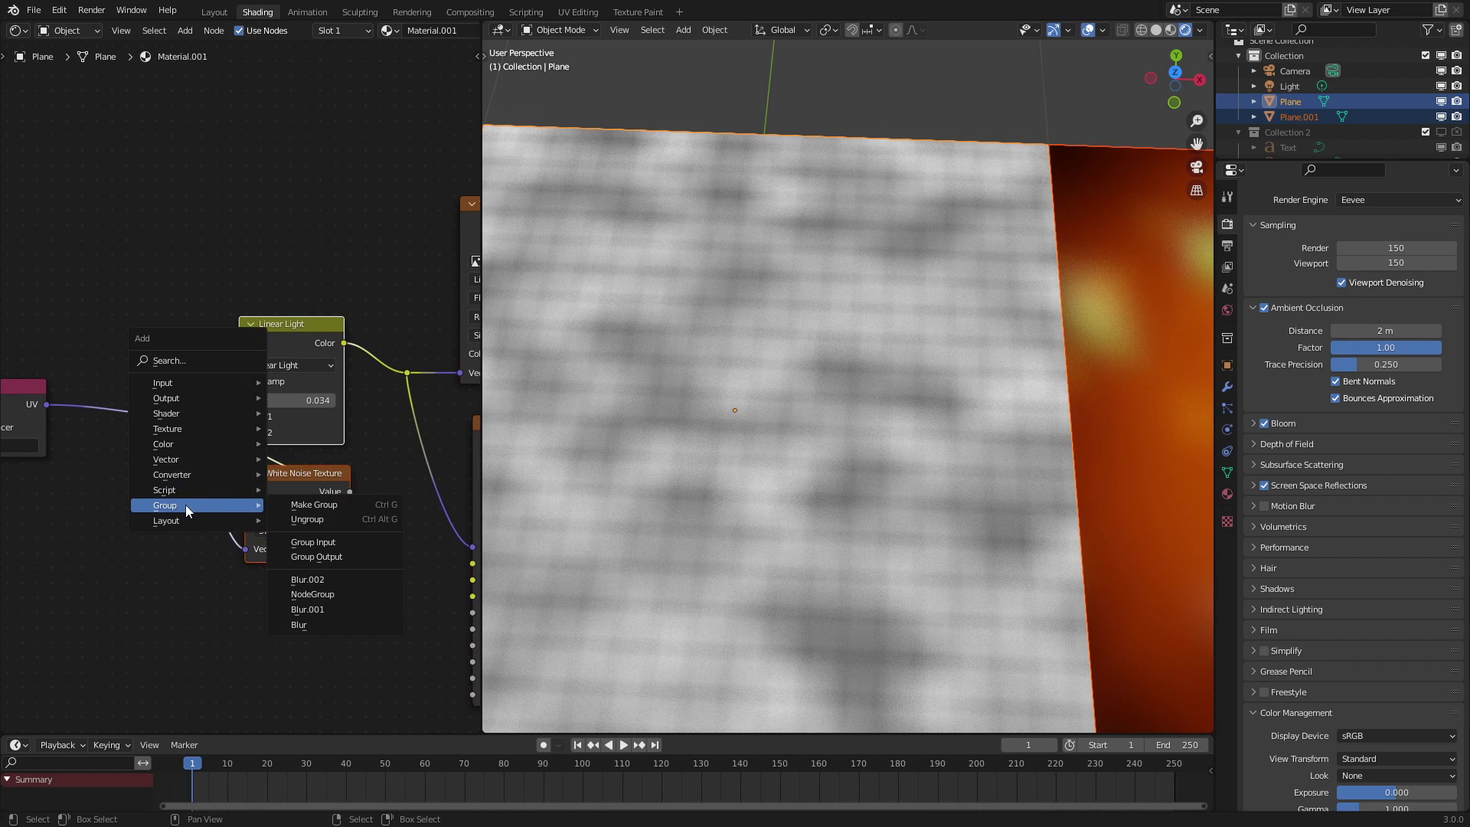
left_click(311, 505)
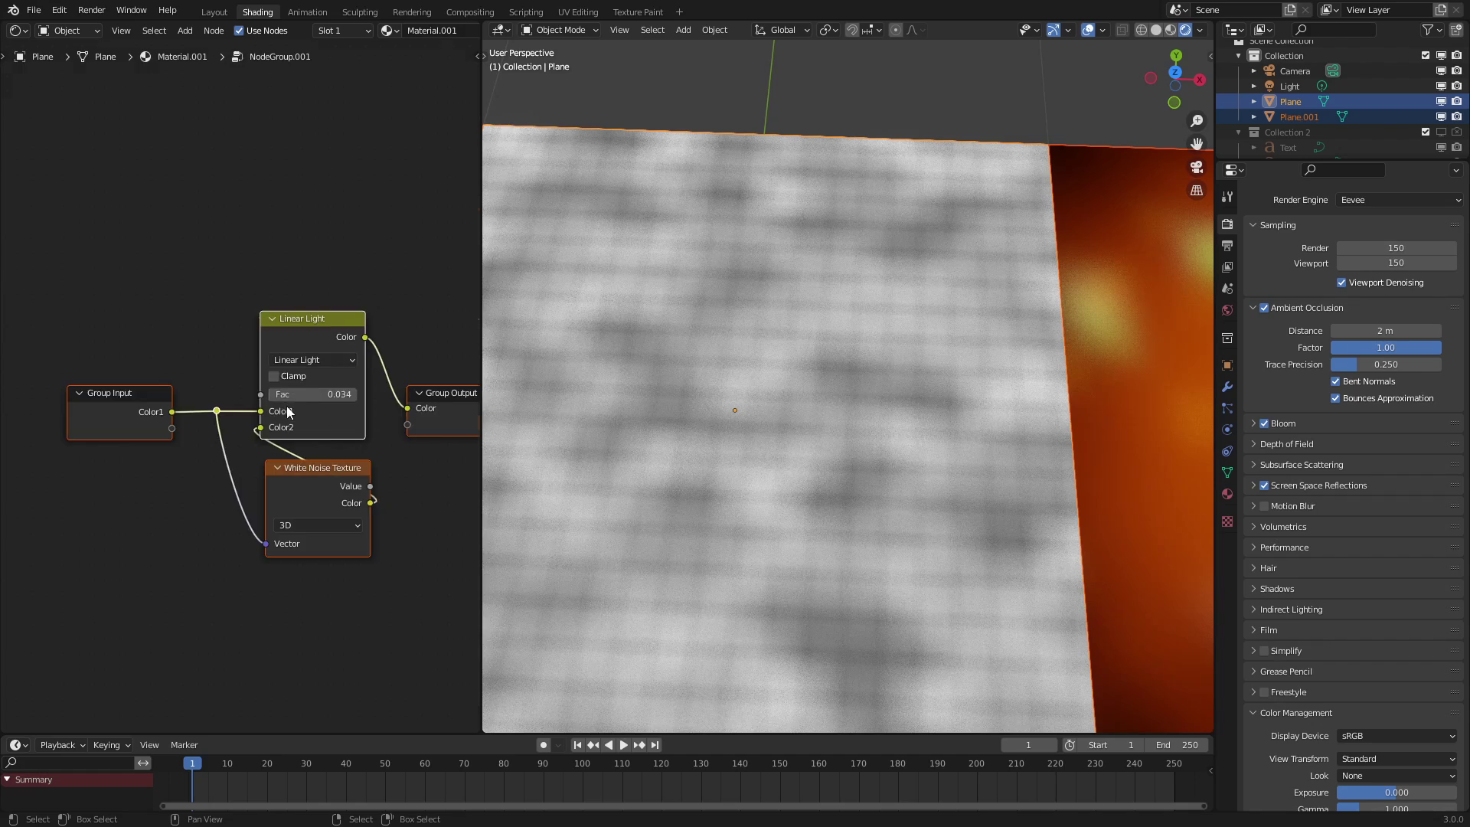
Exit the node group and rename it Blur
key("Tab")
type("Blur")
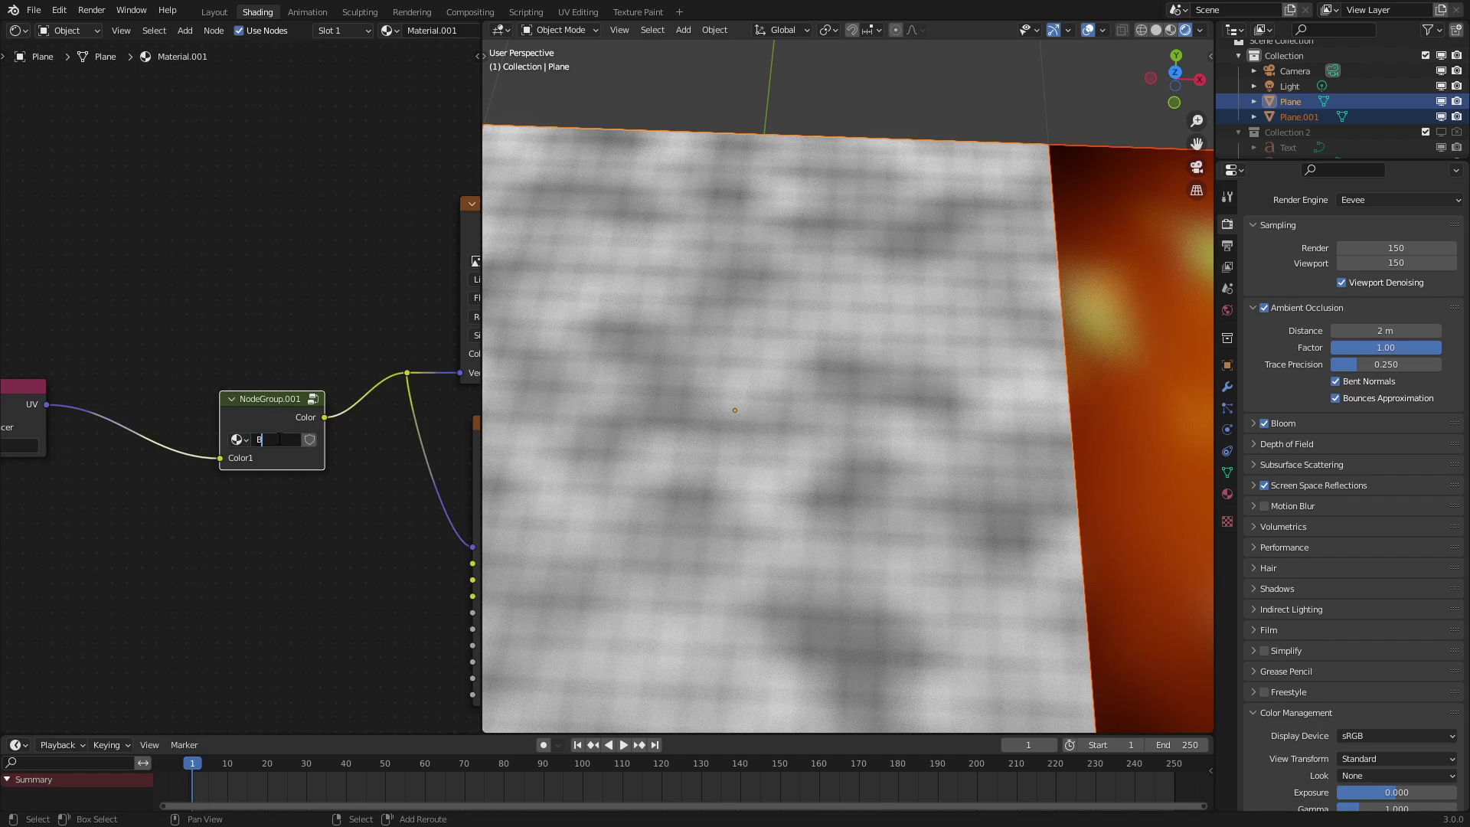
key("Return")
Expose the Linear Light Fac as an input of the Blur group and return to the material's node tree
key("Tab")
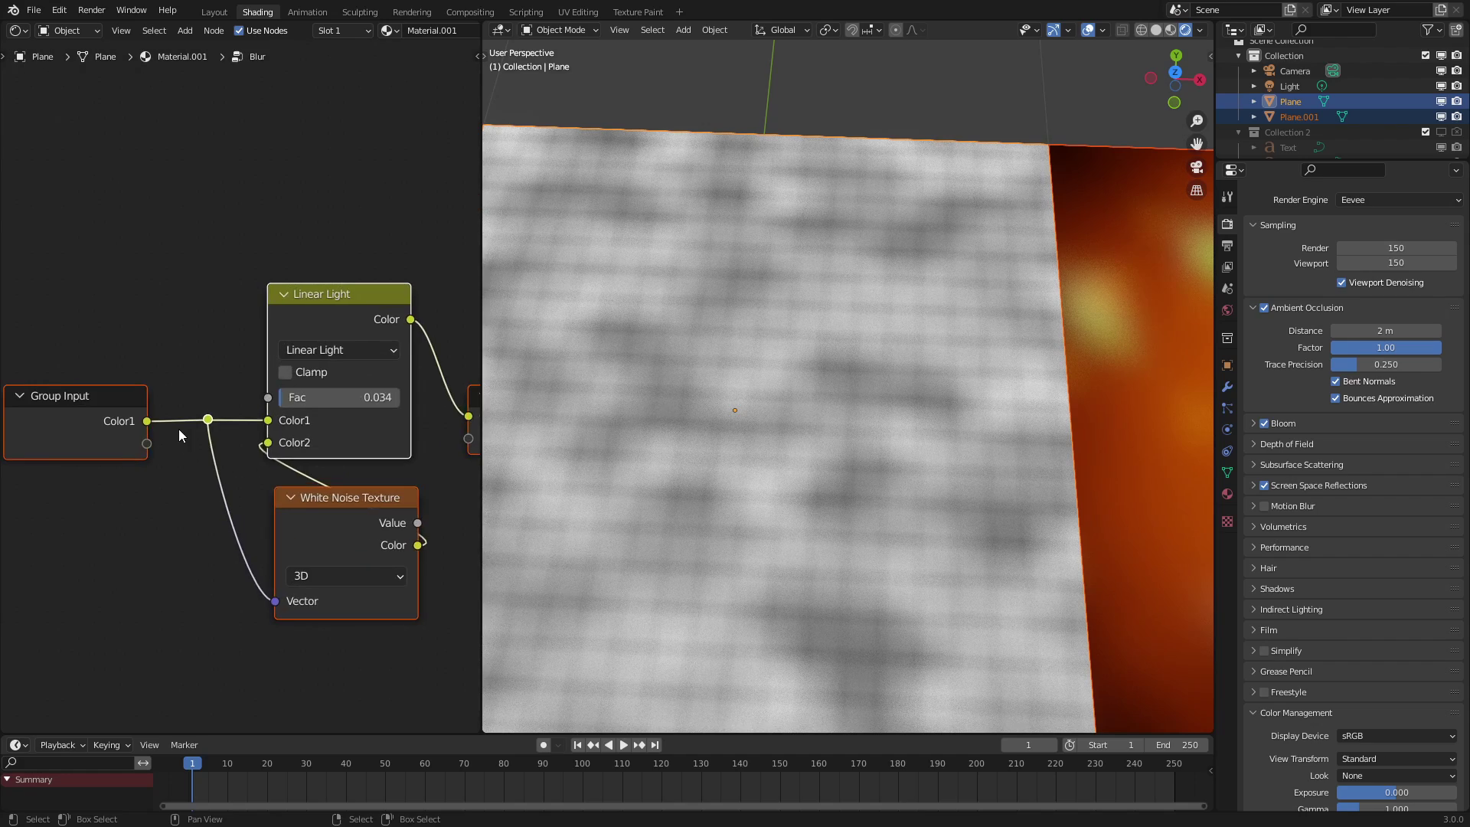
left_click_drag(146, 443, 262, 406)
key("Tab")
Test the Blur group's Fac on the brick pattern, returning it to 0.034
left_click_drag(302, 502, 222, 507, "shift")
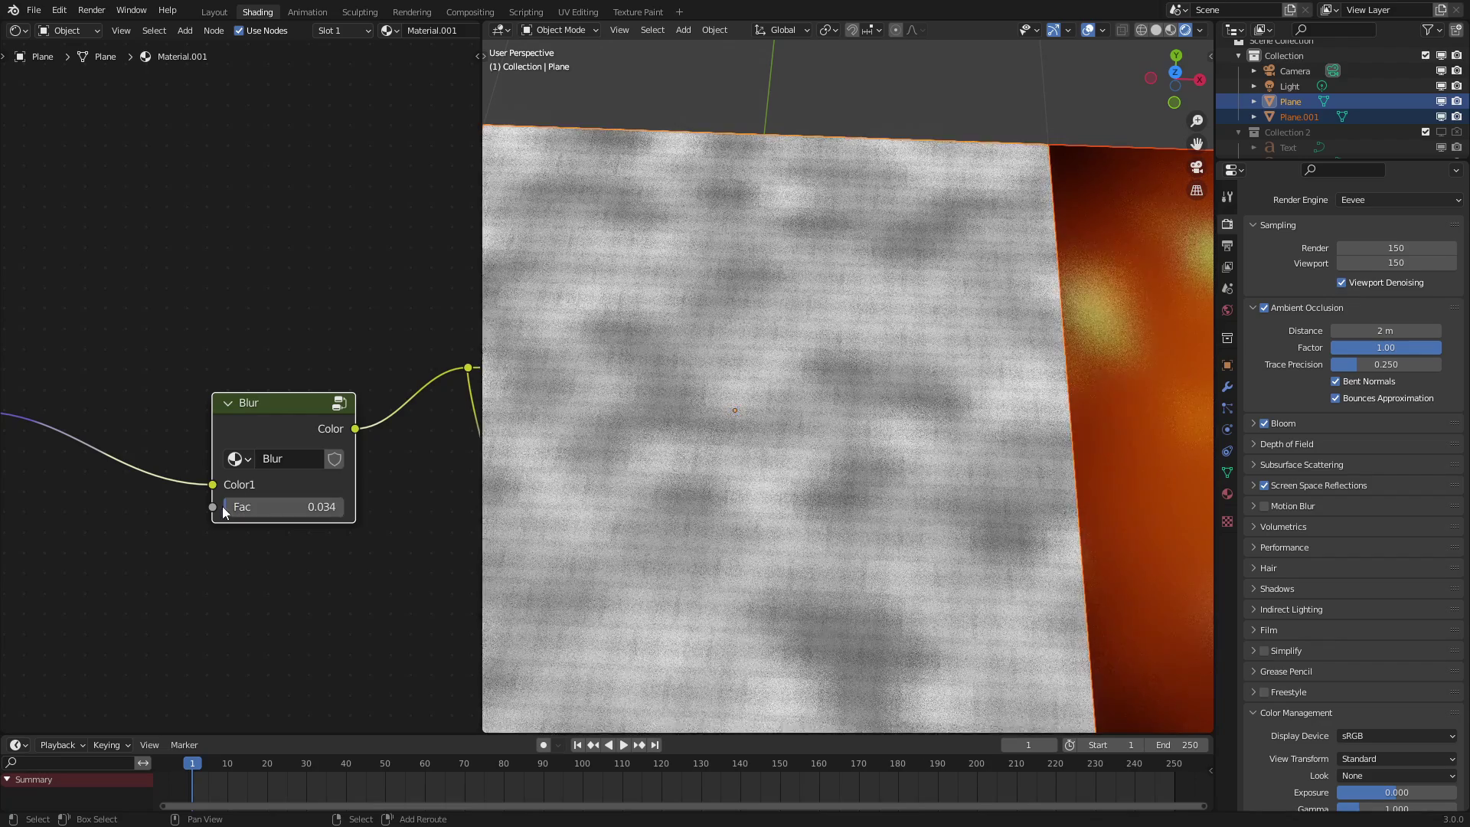
scroll(356, 464, "down", 2)
left_click_drag(356, 464, 301, 439)
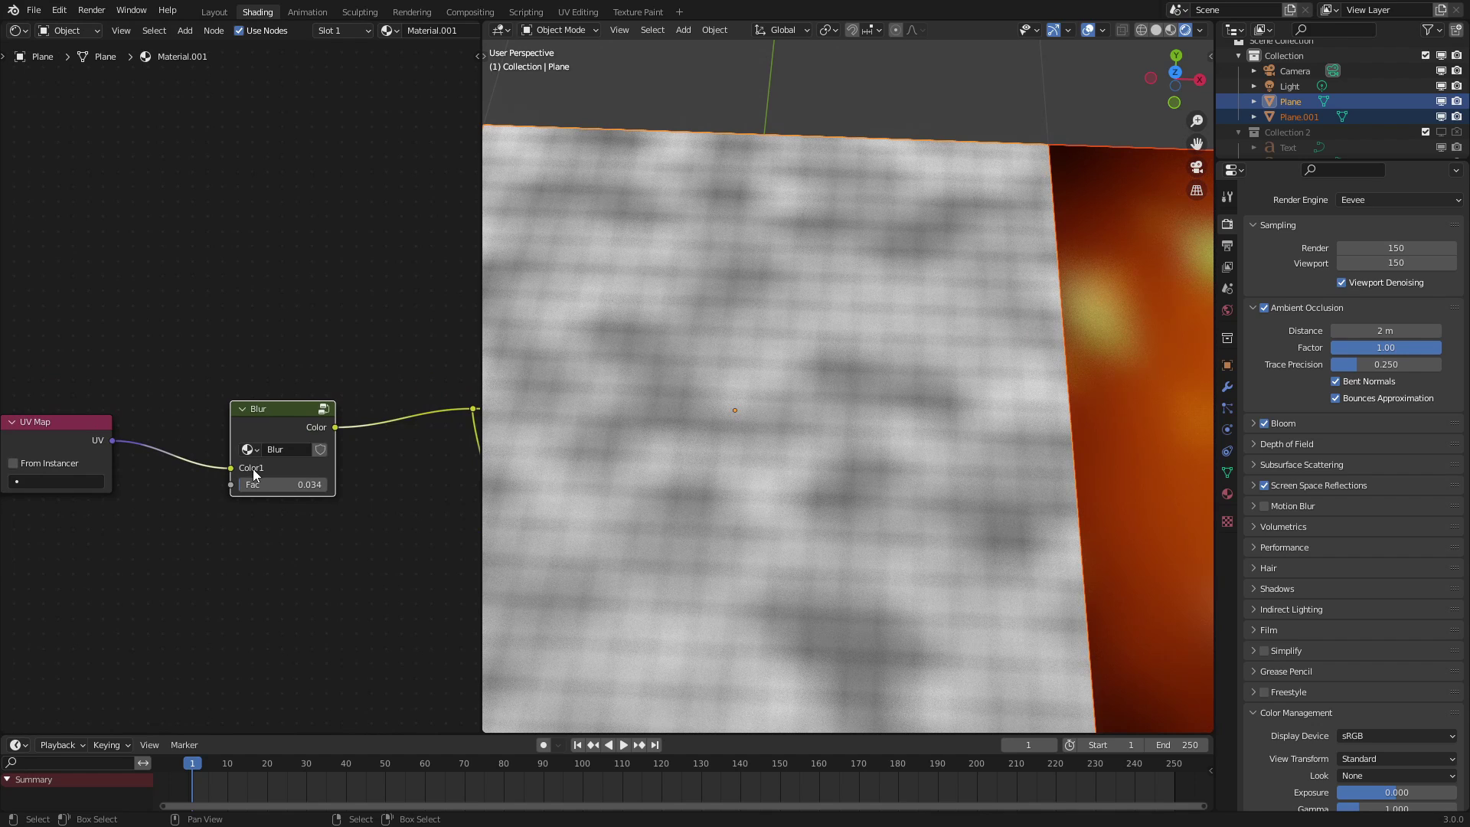
Change the type of the Blur group's Color1 input to Vector
key("Tab")
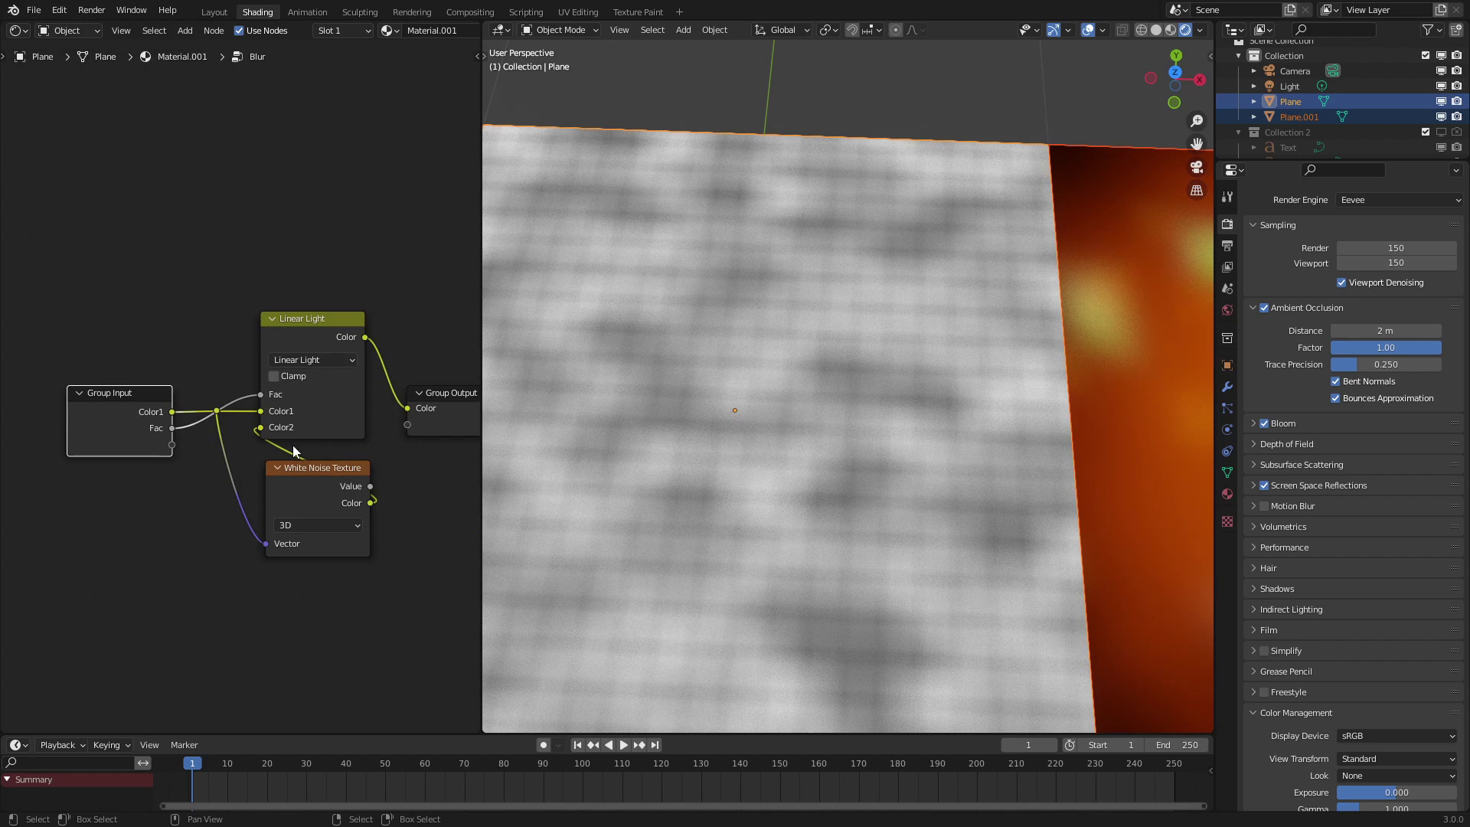
key("n")
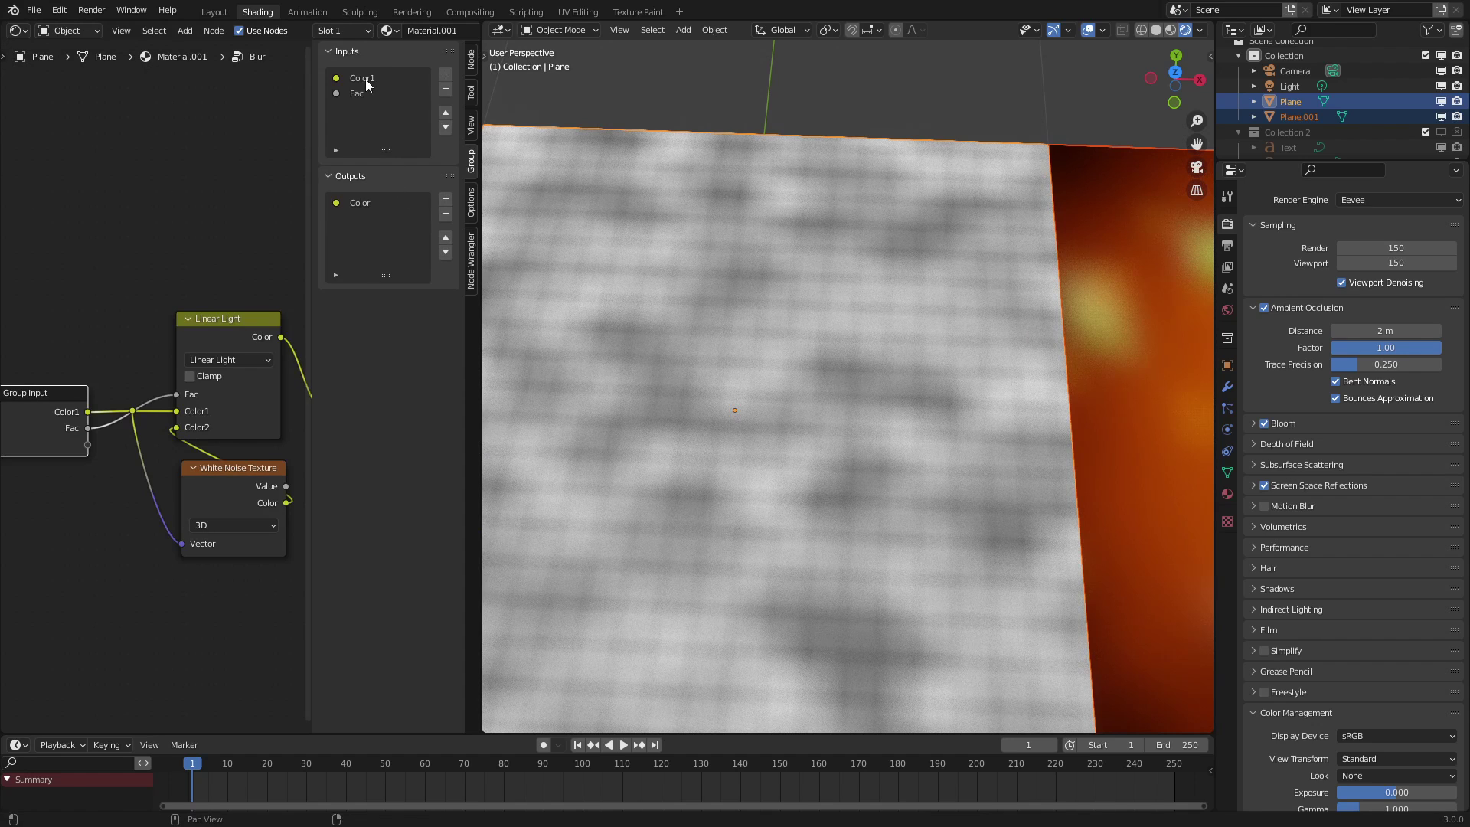
left_click(366, 78)
left_click(398, 170)
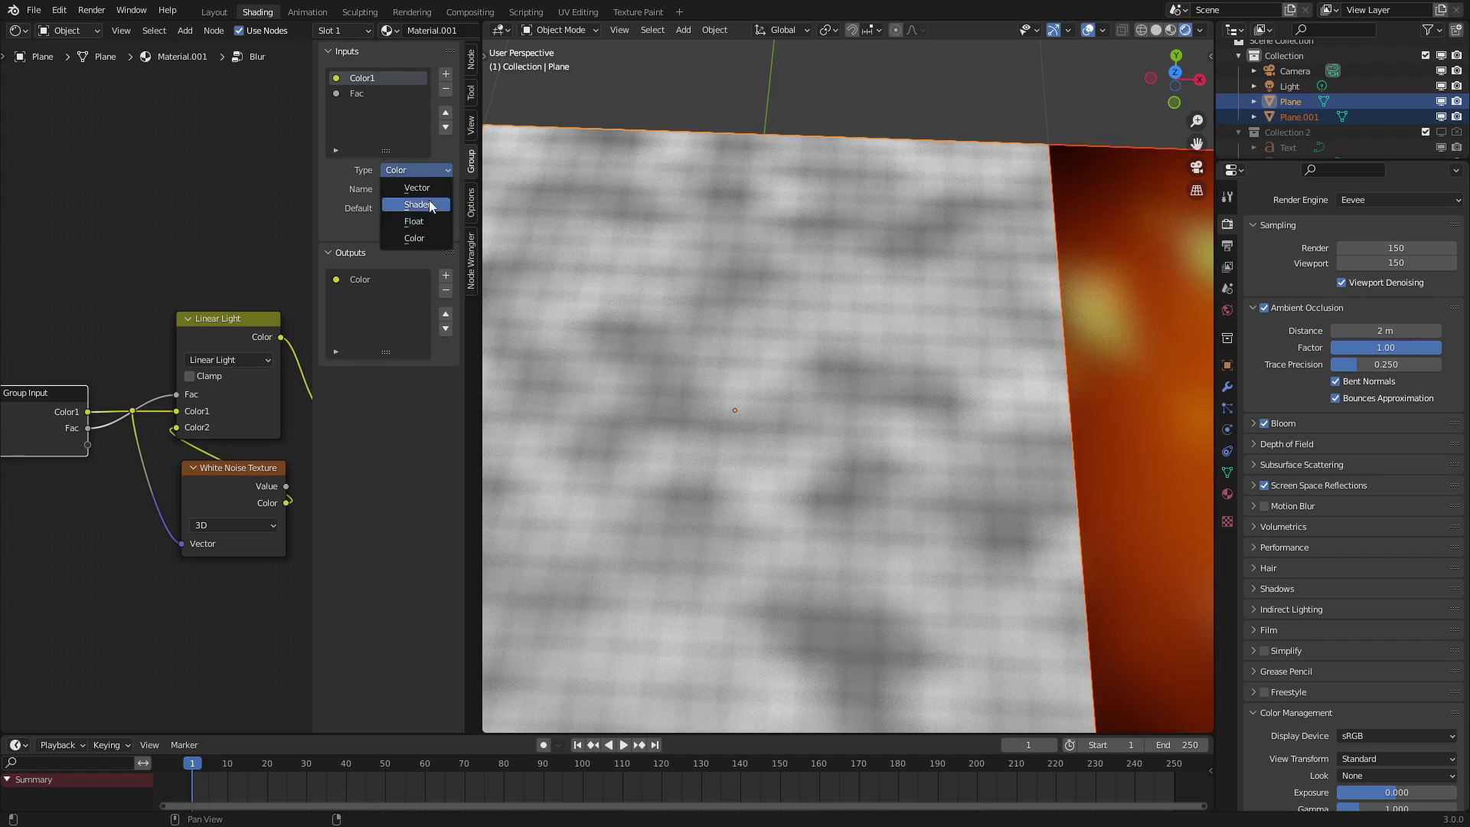
left_click(429, 186)
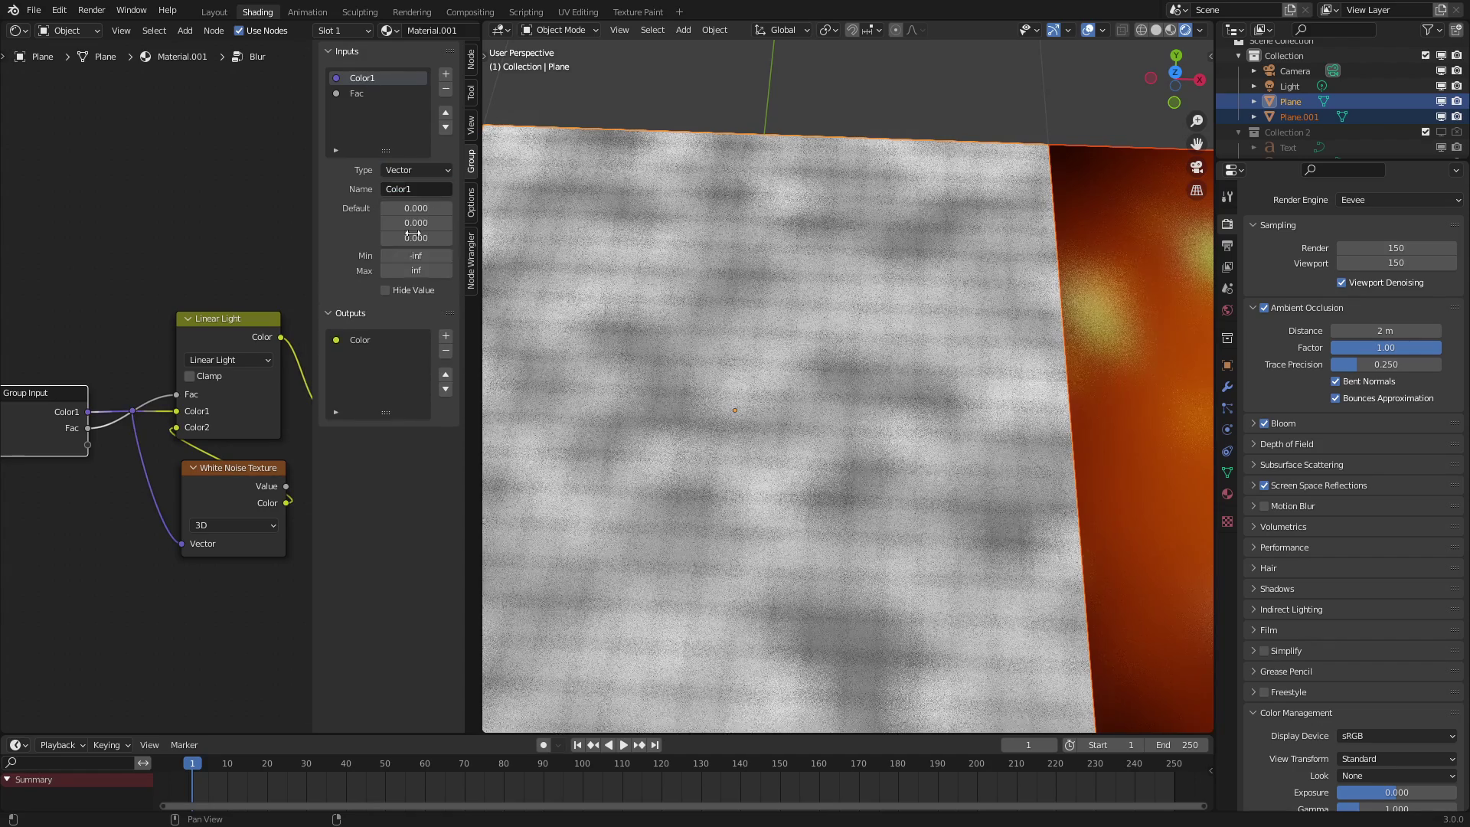
Change the type of the Blur group's Color output to Vector and return to the material's node tree
left_click(384, 343)
left_click(417, 434)
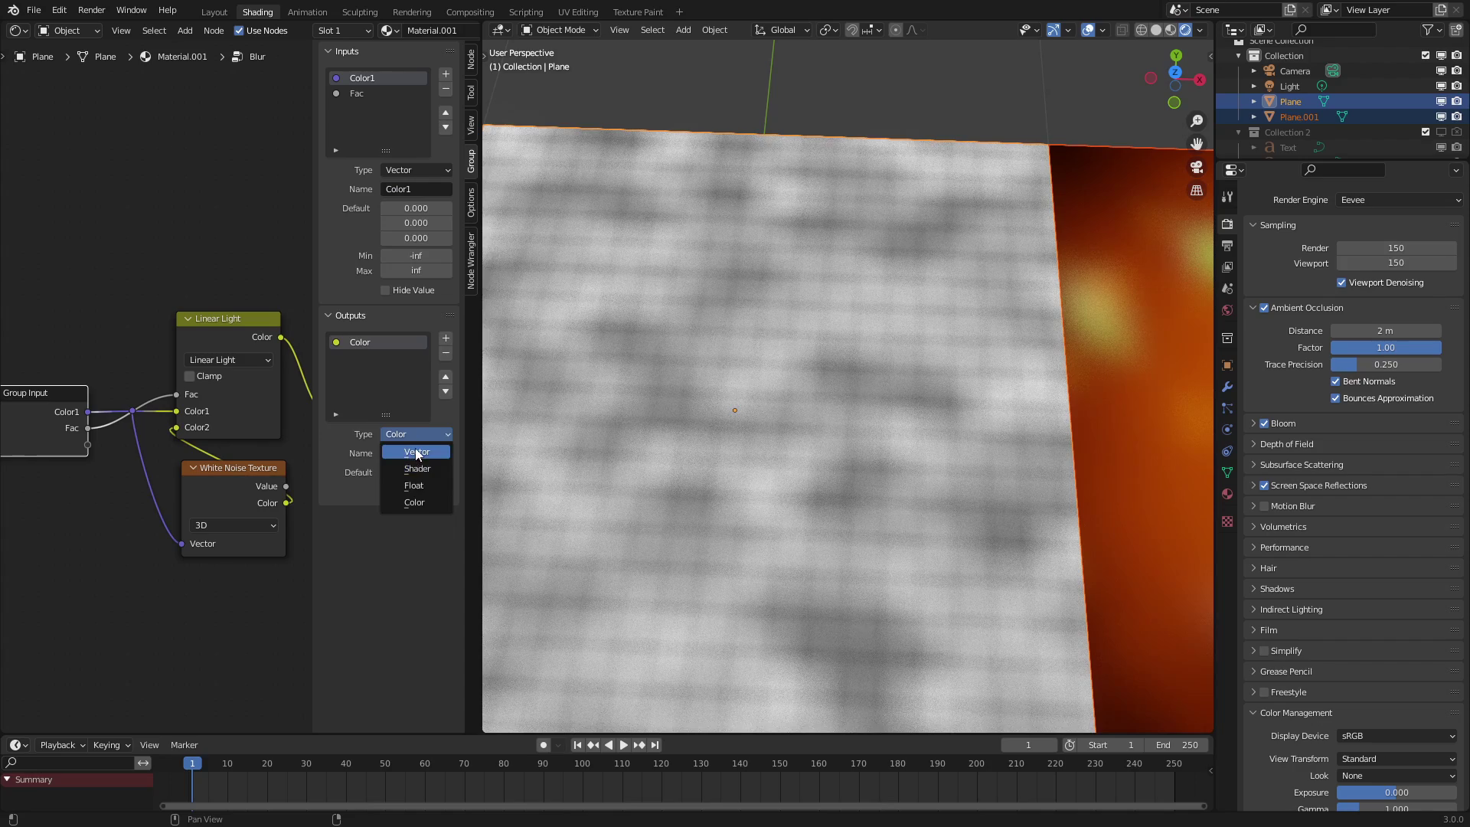
left_click(415, 452)
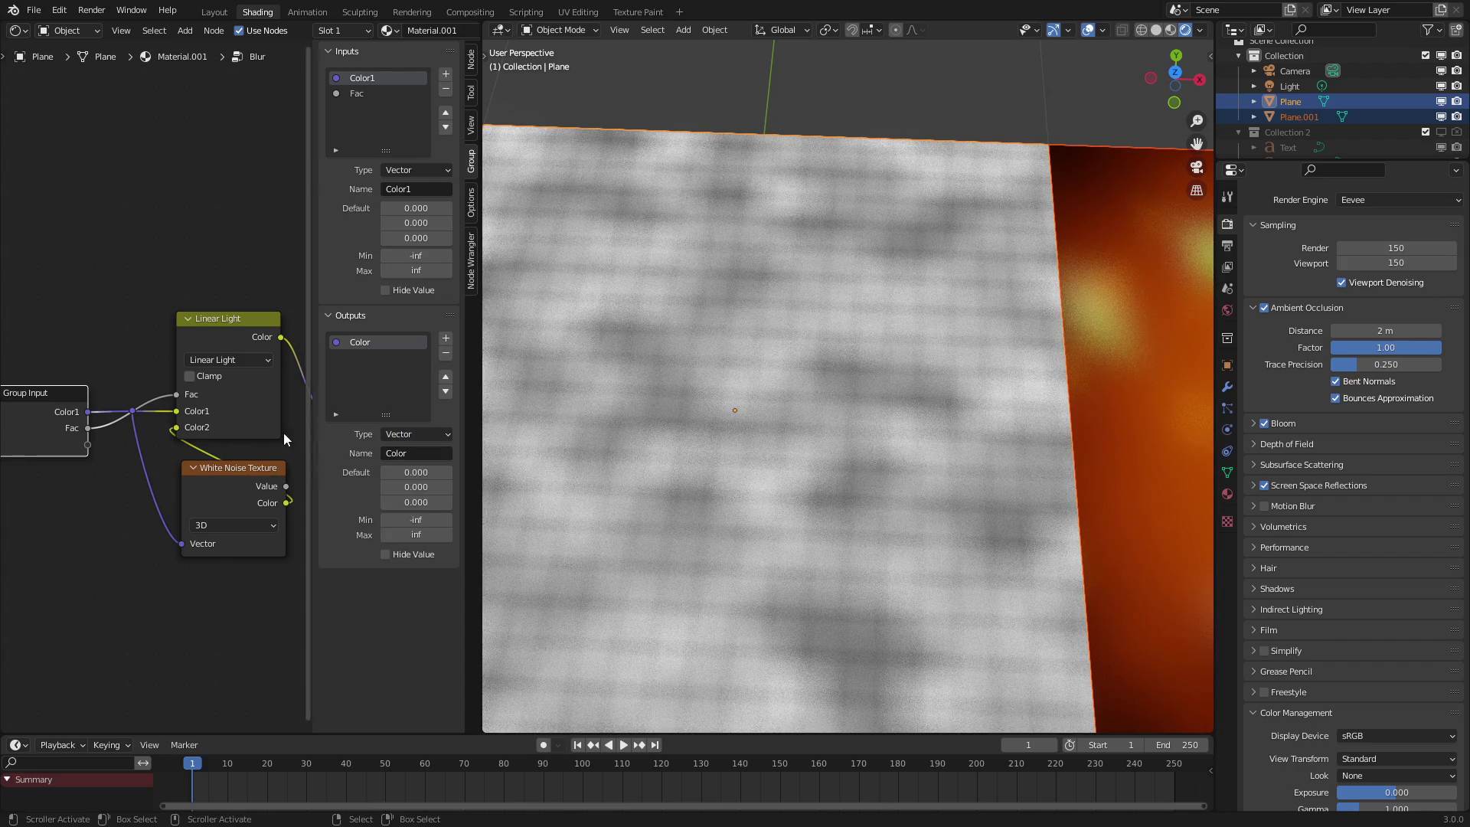
key("Tab")
key("n")
scroll(277, 417, "down", 2)
middle_click_drag(282, 398, 271, 448)
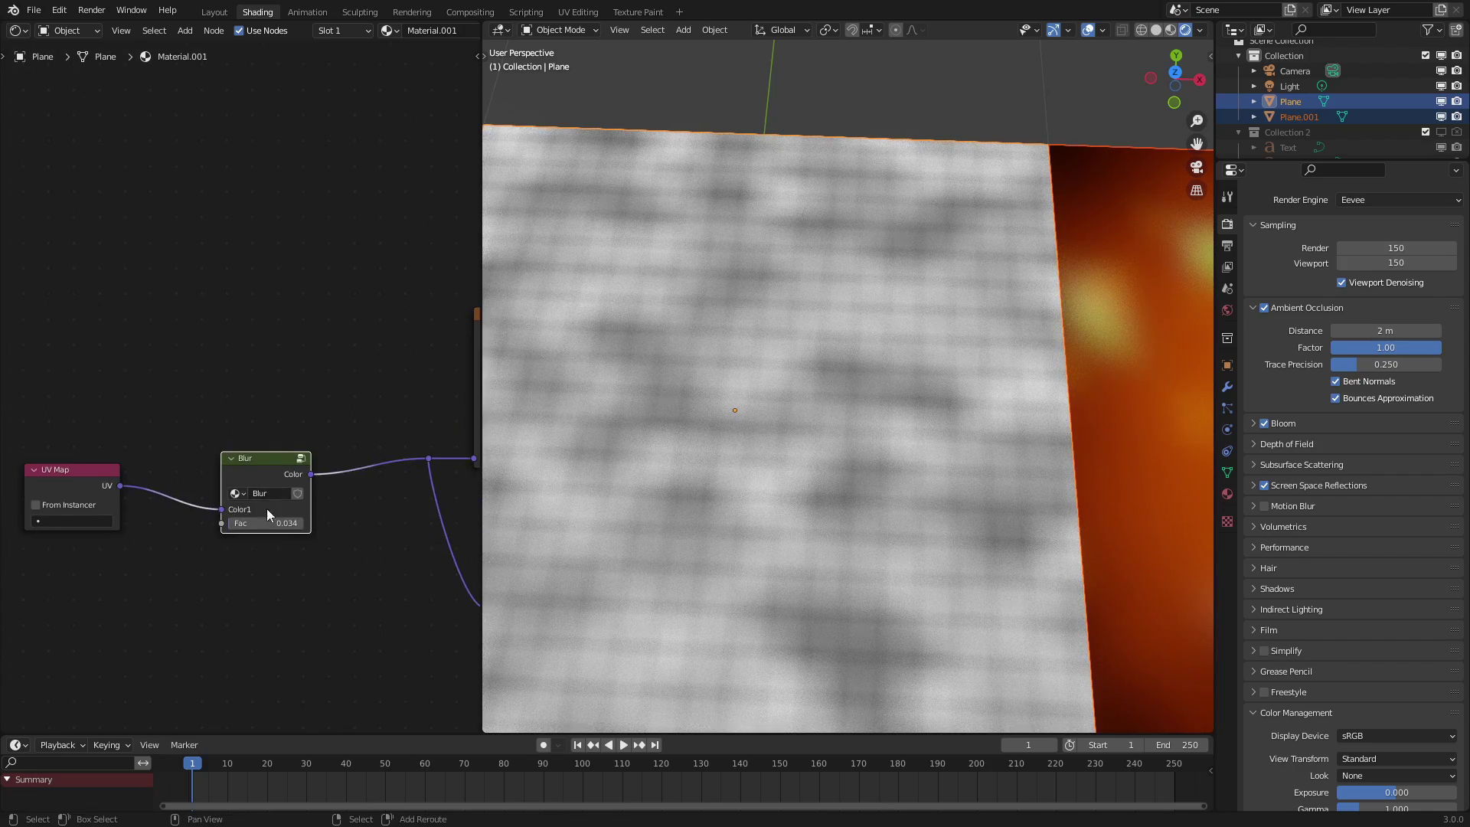
Duplicate the Blur group node above the original and open the original group for editing
key("shift+d")
left_click(257, 234)
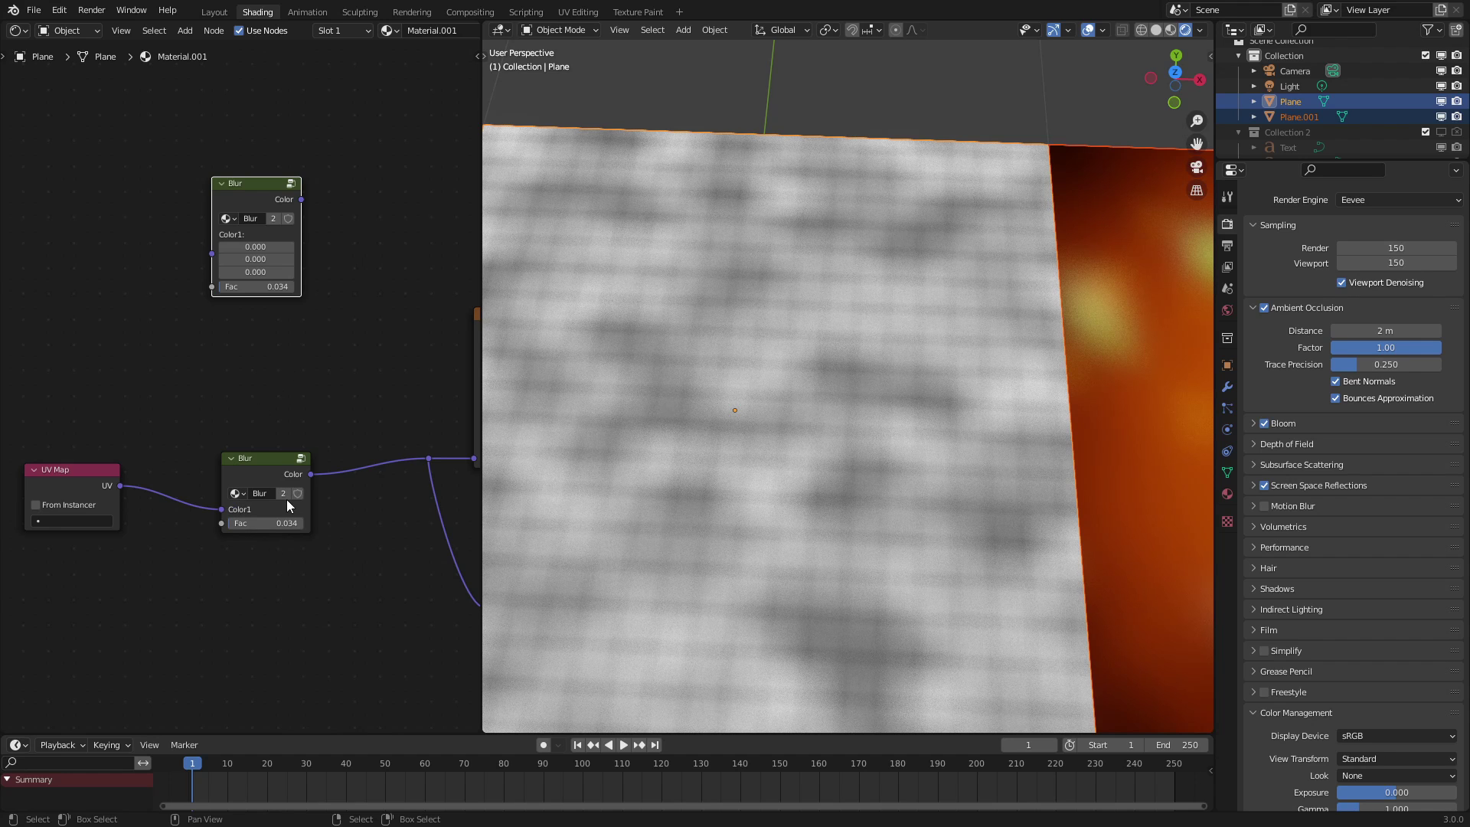
left_click(263, 458)
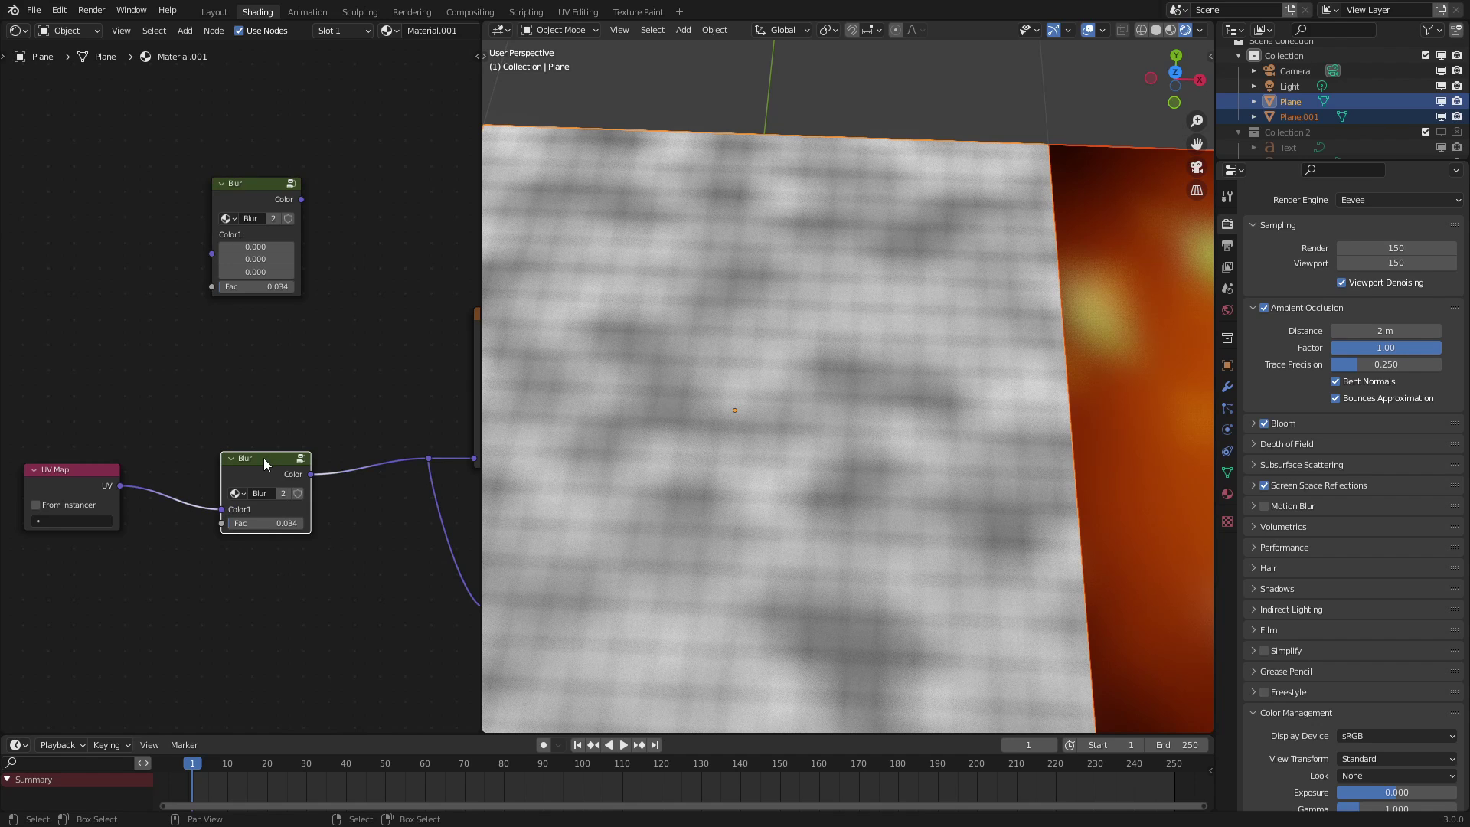
key("Tab")
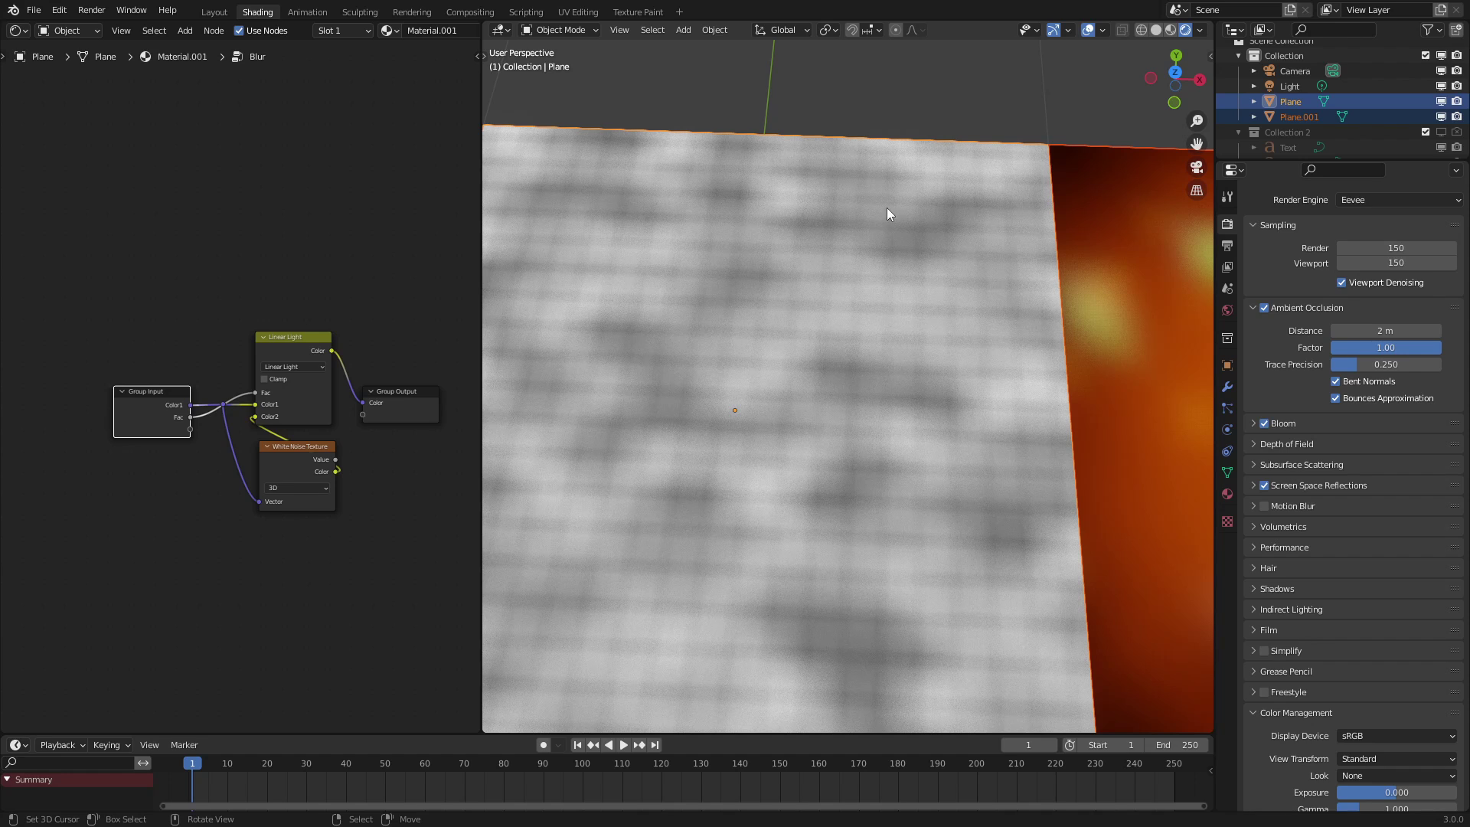
Move the Group Input, reroute and White Noise Texture nodes away from the Linear Light node to make room
scroll(207, 452, "up", 3)
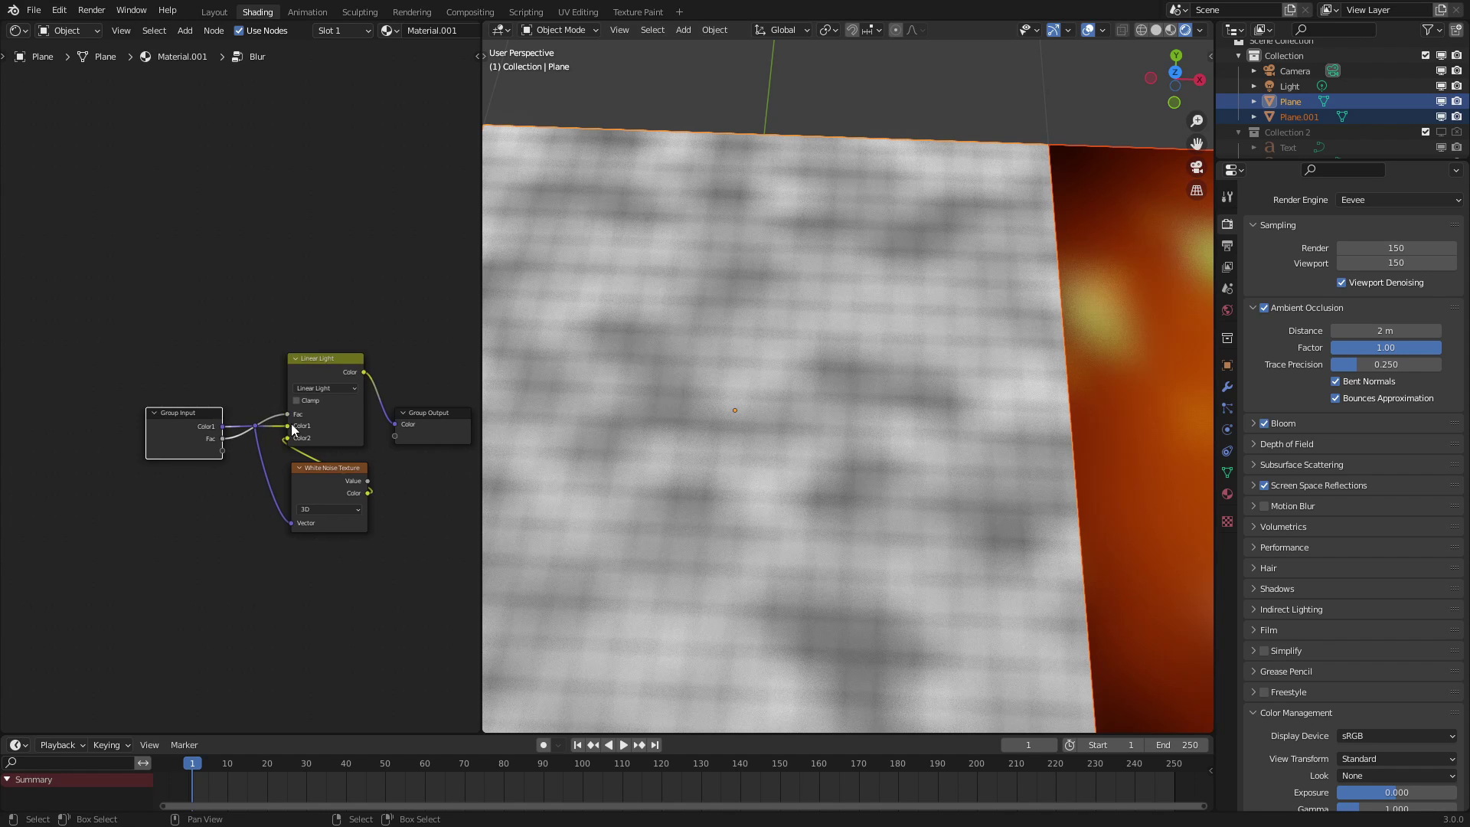
key("c")
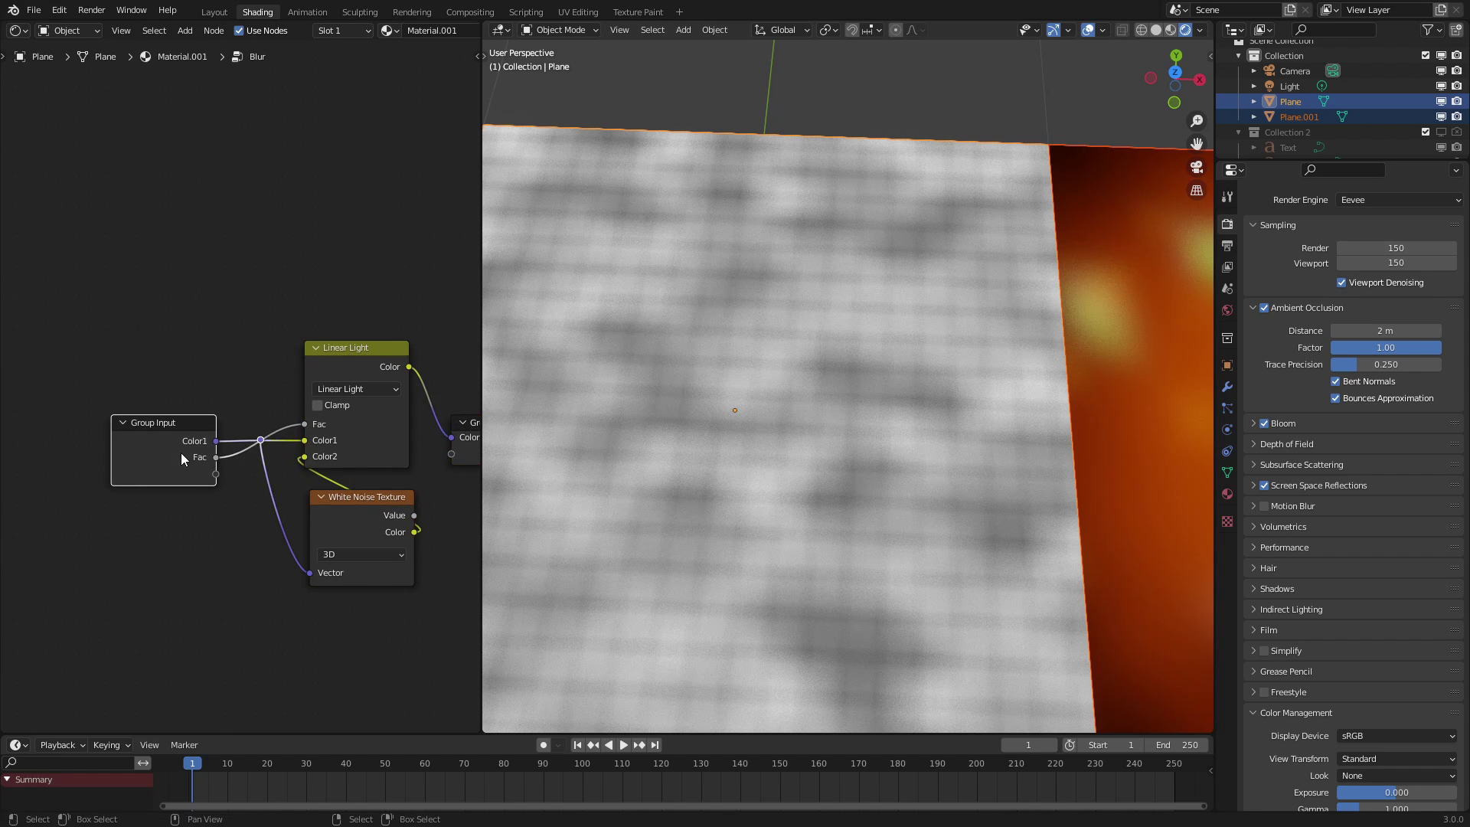
left_click_drag(185, 520, 257, 577)
right_click(257, 577)
key("g")
key("x")
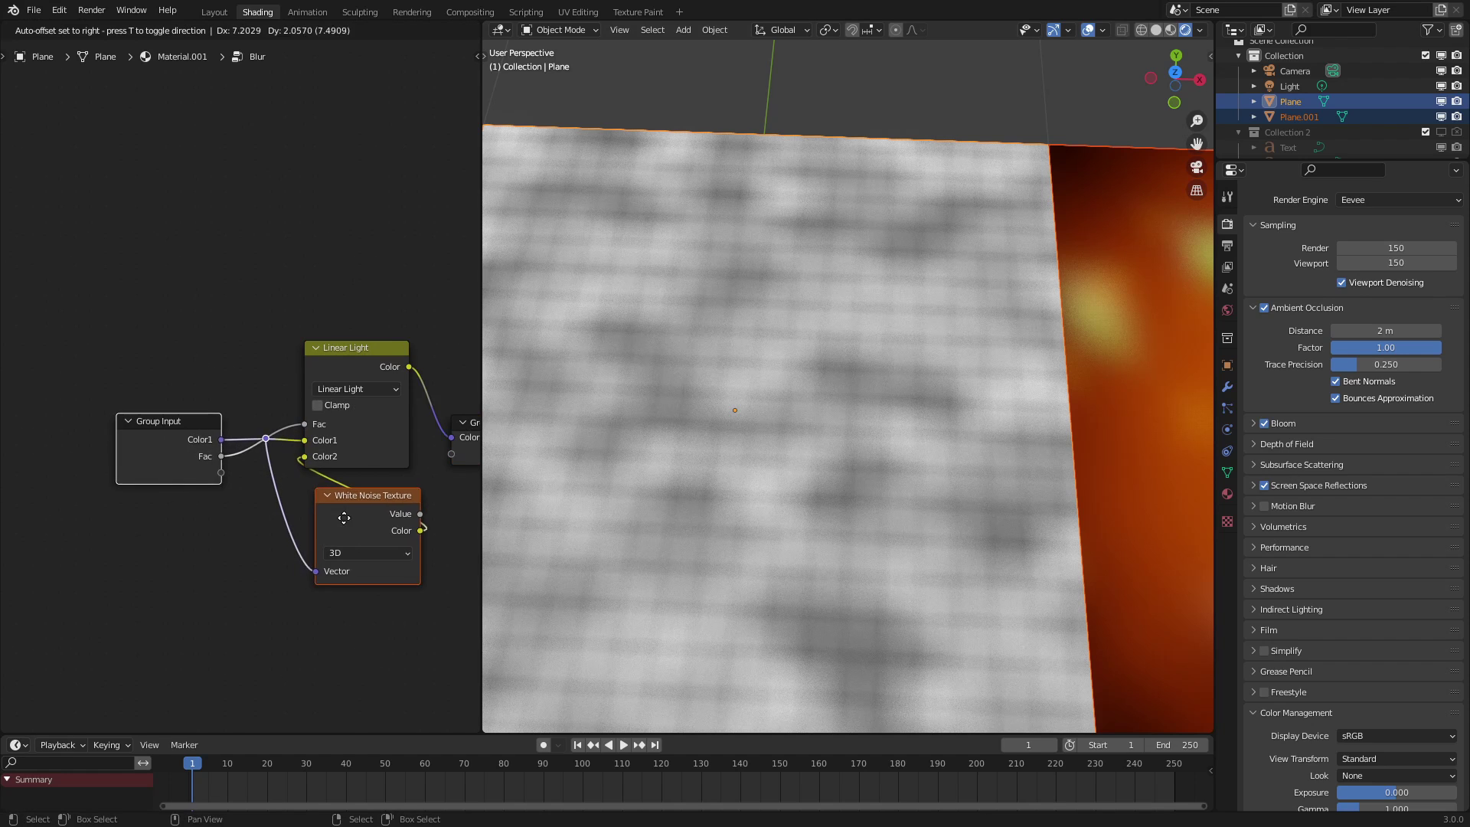
left_click(66, 499)
scroll(388, 392, "up", 2)
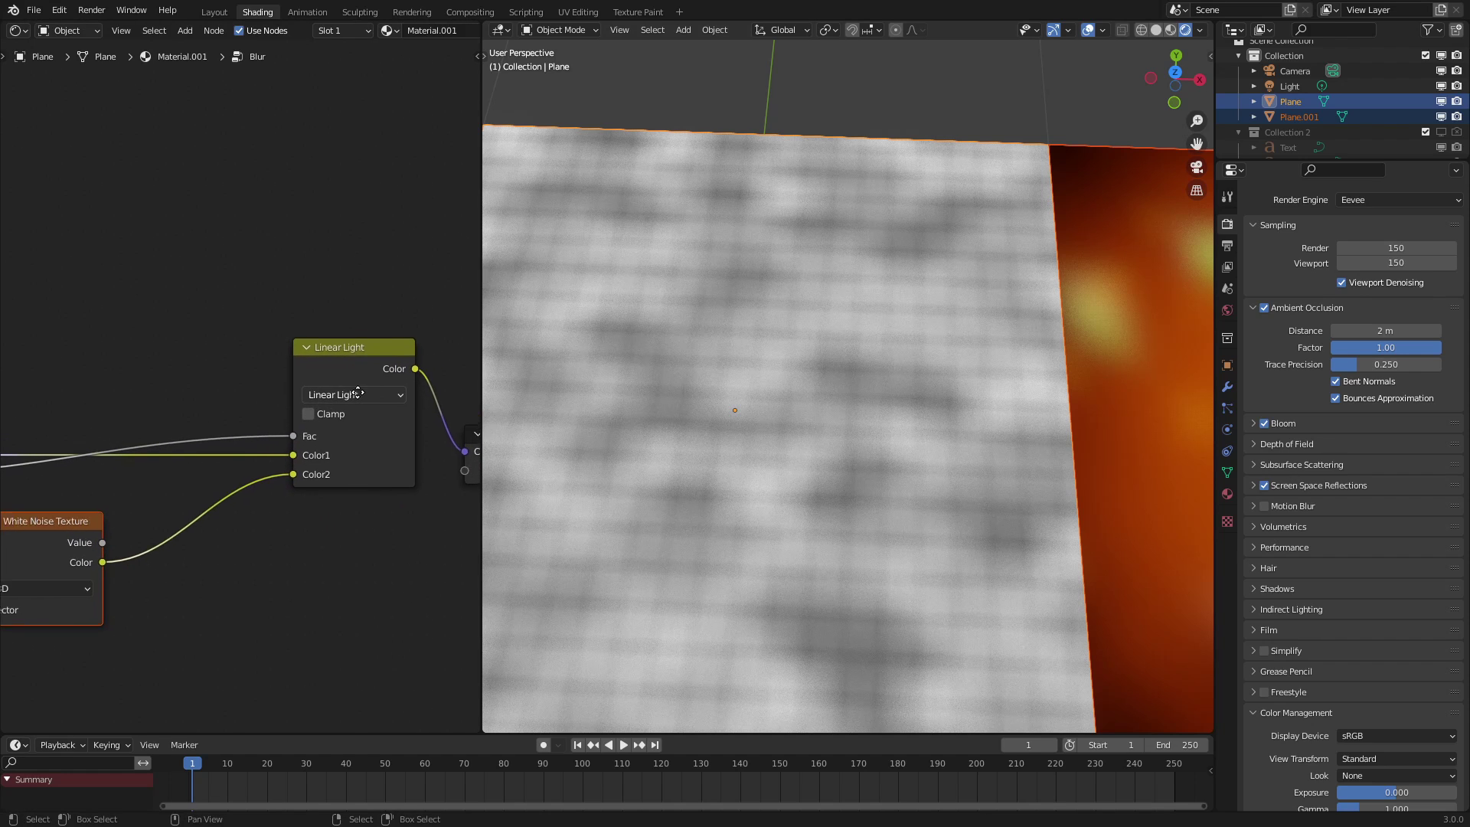
Change the Linear Light node's blend mode to Add
left_click(353, 398)
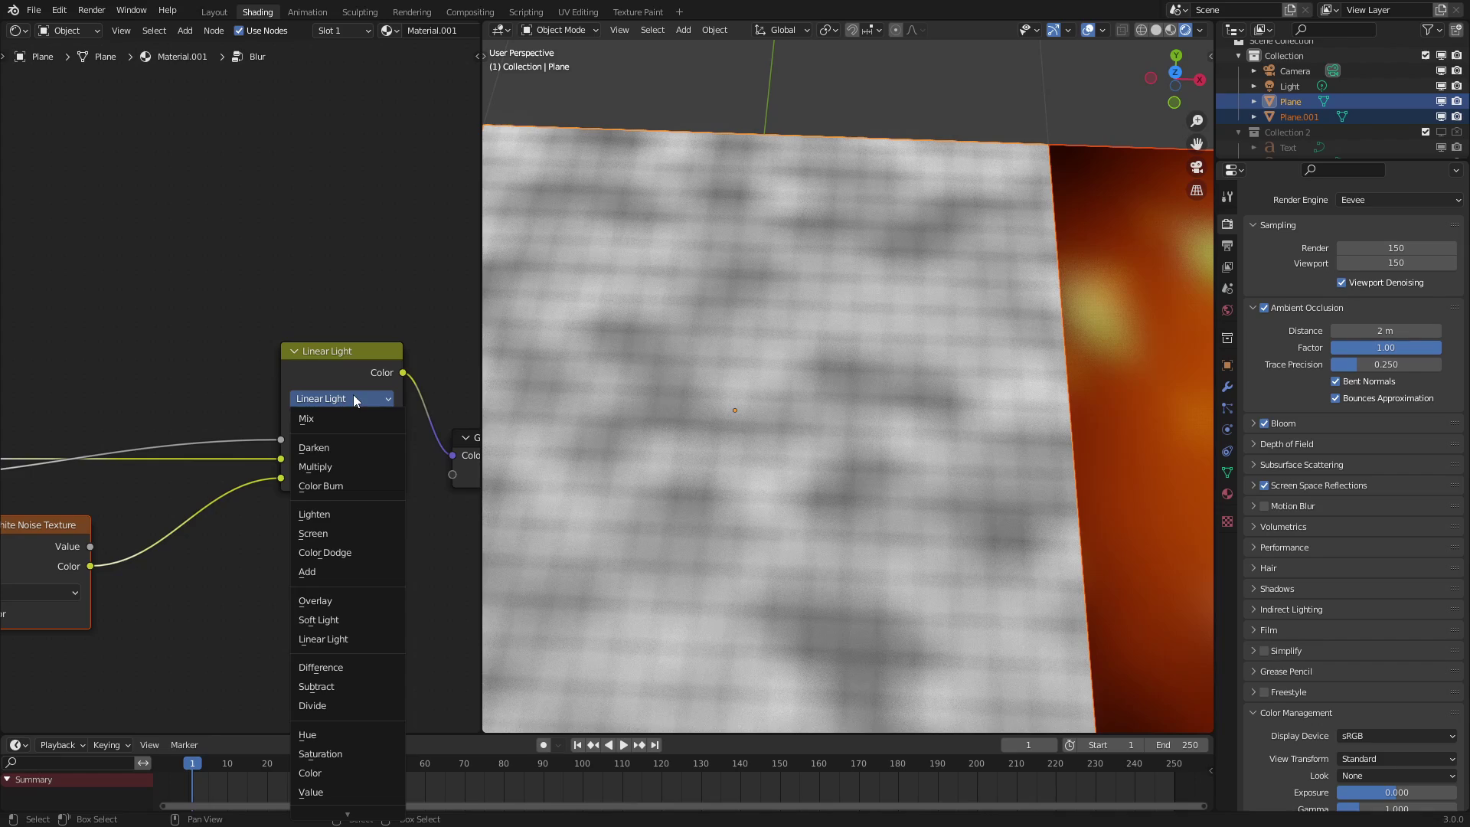
left_click(346, 571)
middle_click_drag(273, 556, 296, 425)
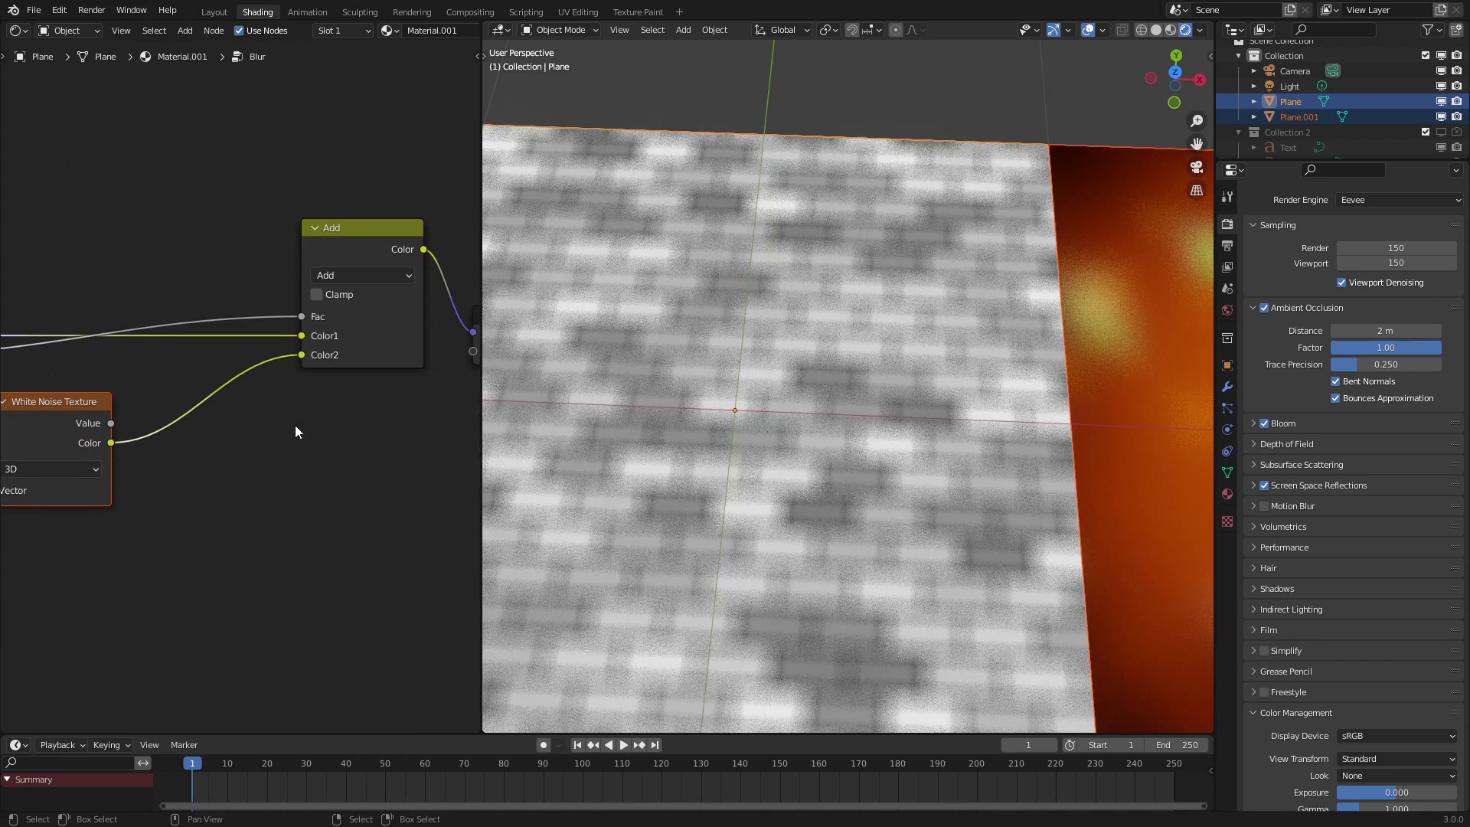
Add a Vector Rotate node set to Euler and connect the White Noise Texture's Color to its Vector input
key("shift+a")
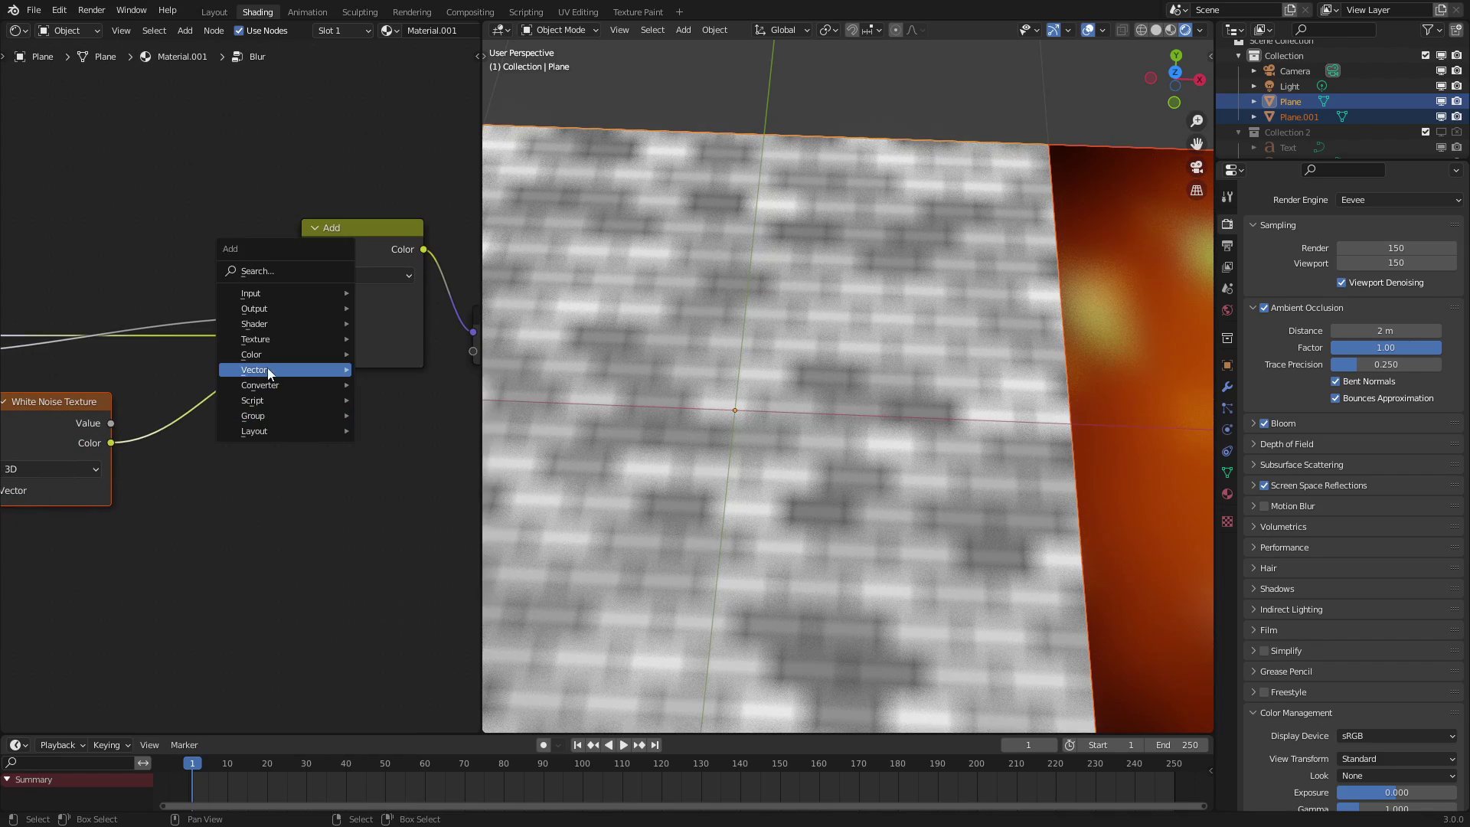
mouse_move(306, 370)
left_click(433, 476)
left_click(323, 436)
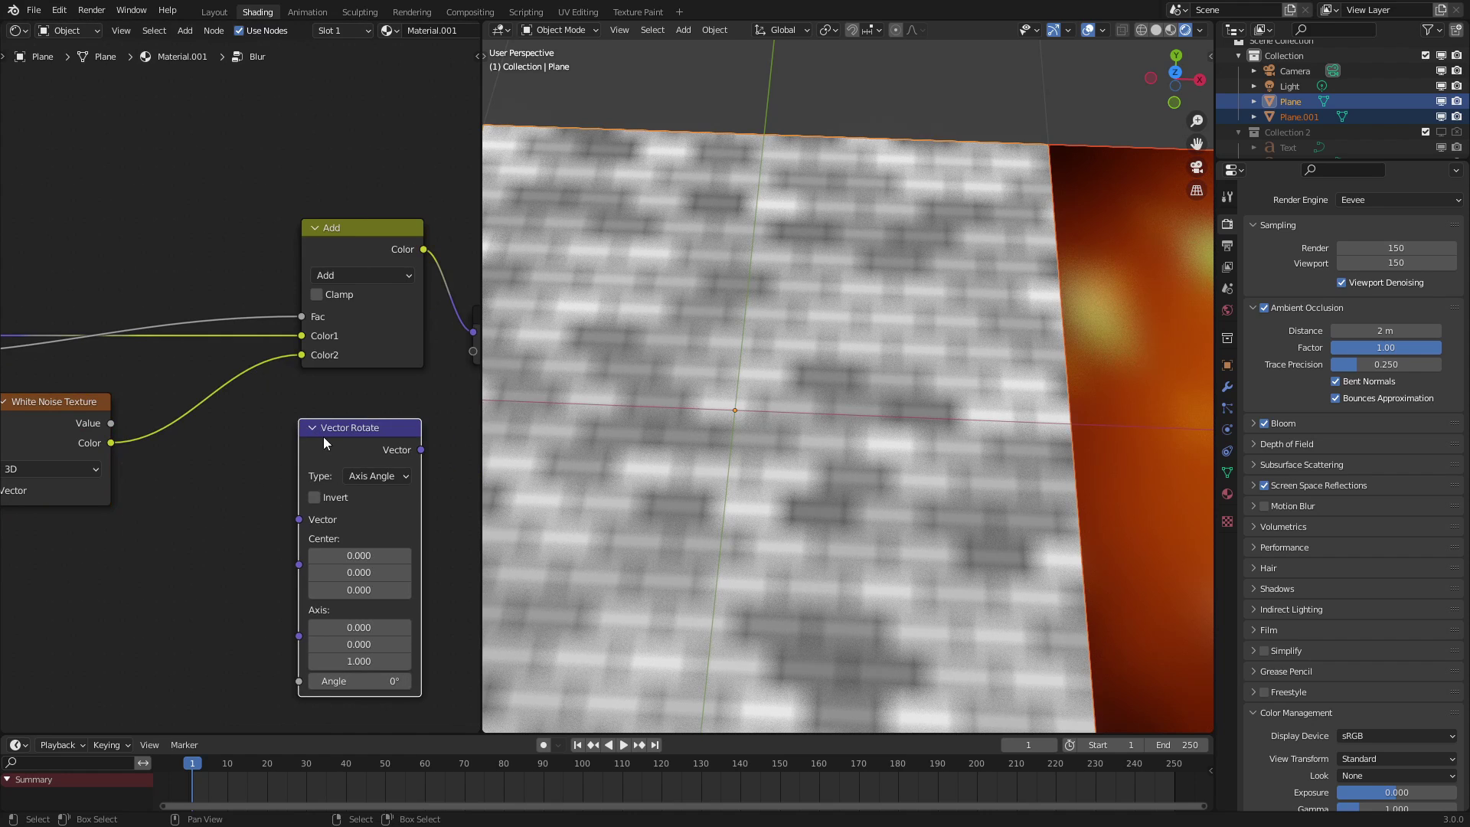
left_click(384, 476)
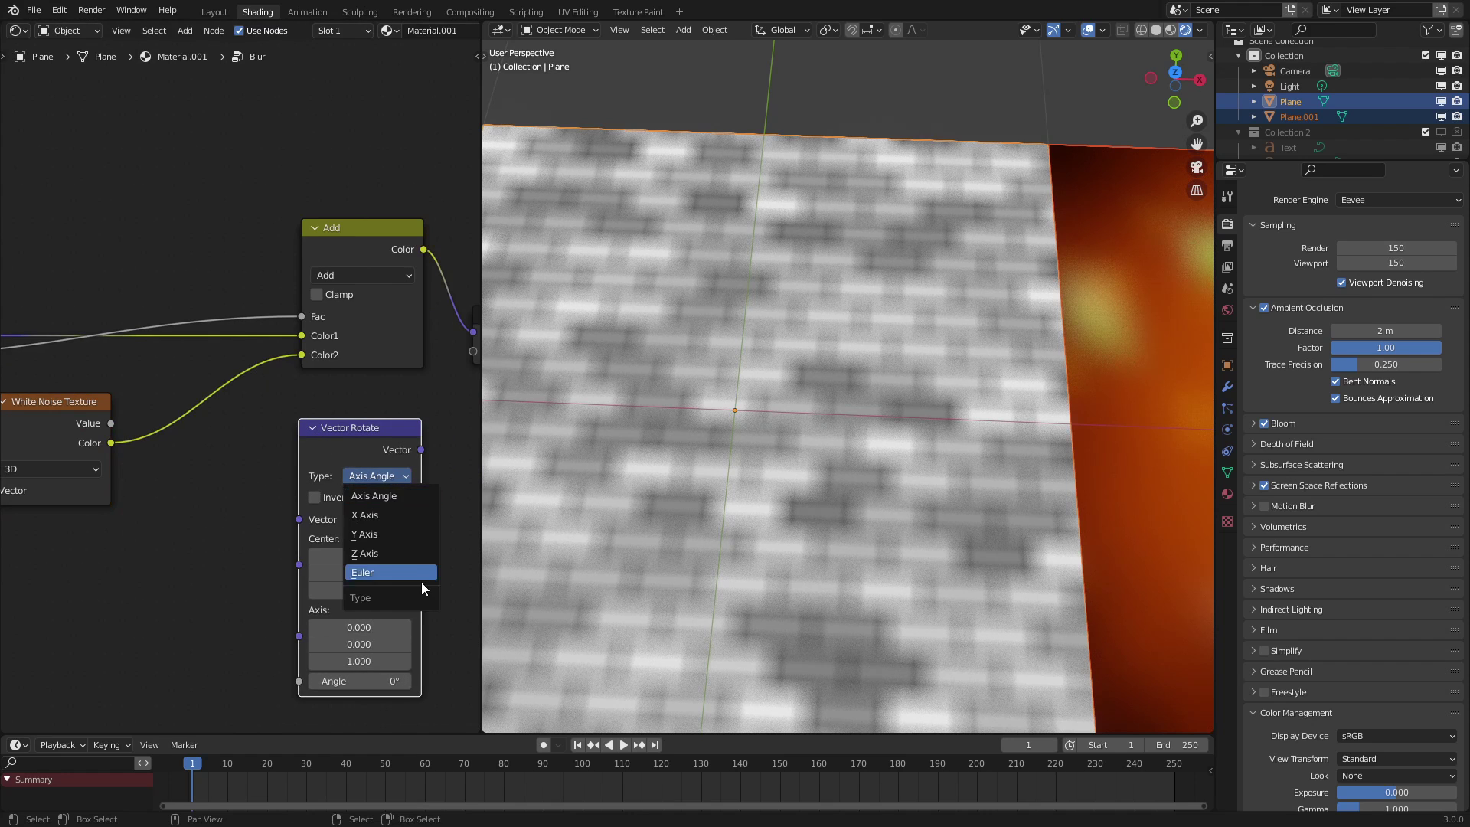
left_click(383, 567)
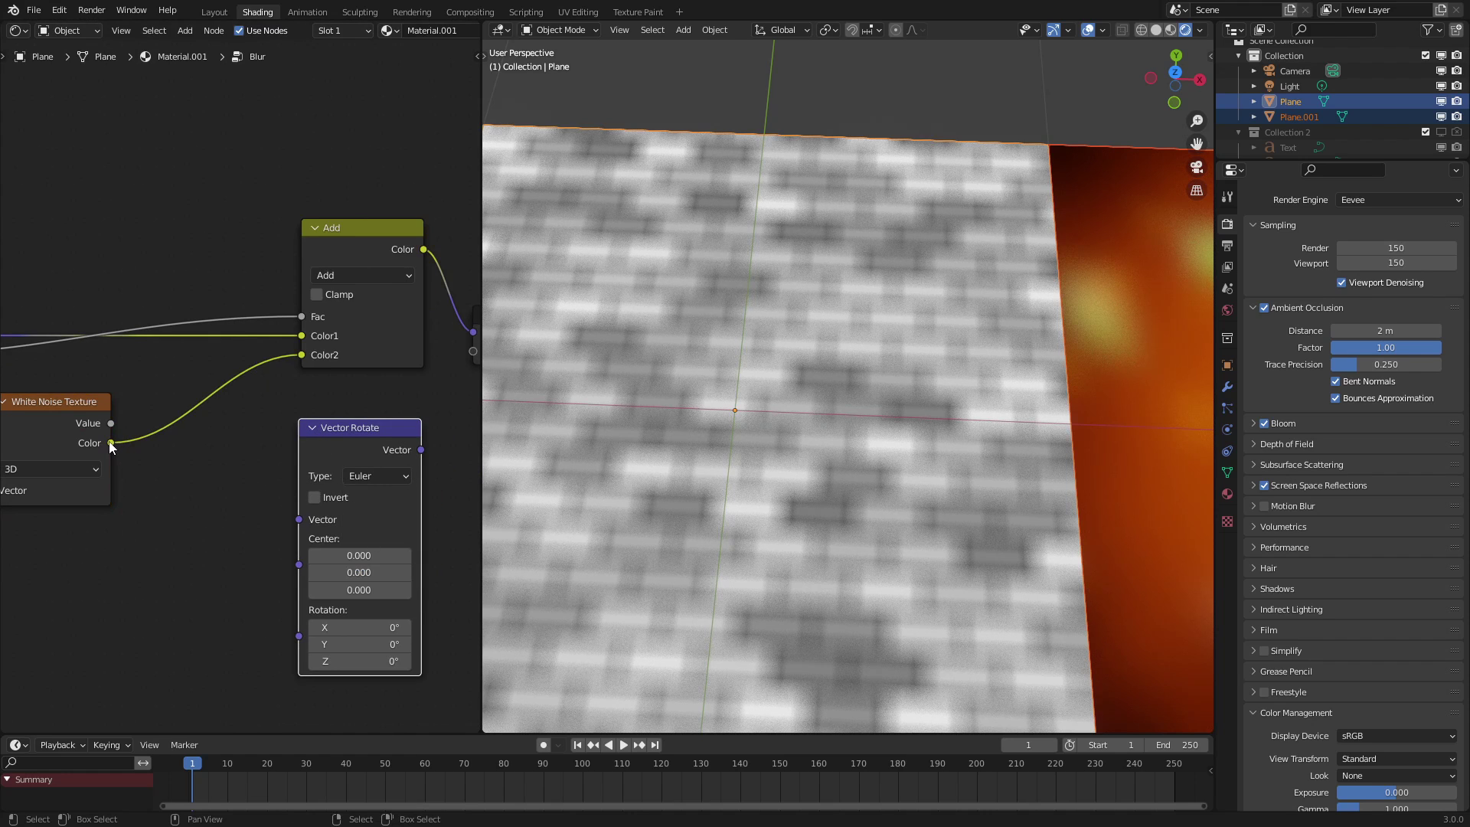
left_click_drag(115, 442, 300, 528)
Add a Vector Math node set to Scale and feed the White Noise Texture's Color into its Vector input
middle_click_drag(286, 567, 351, 438)
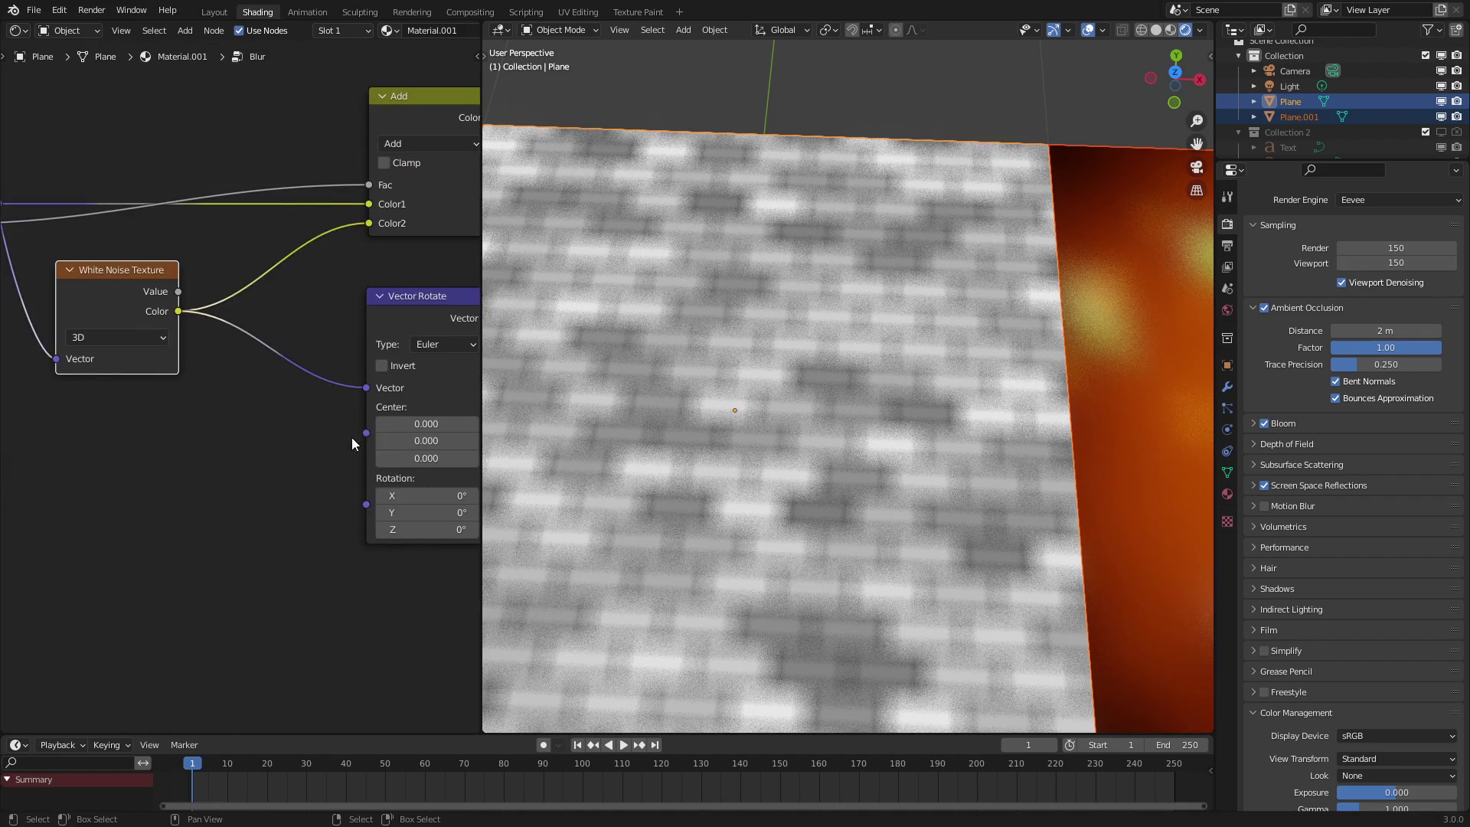
key("shift+a")
key("q")
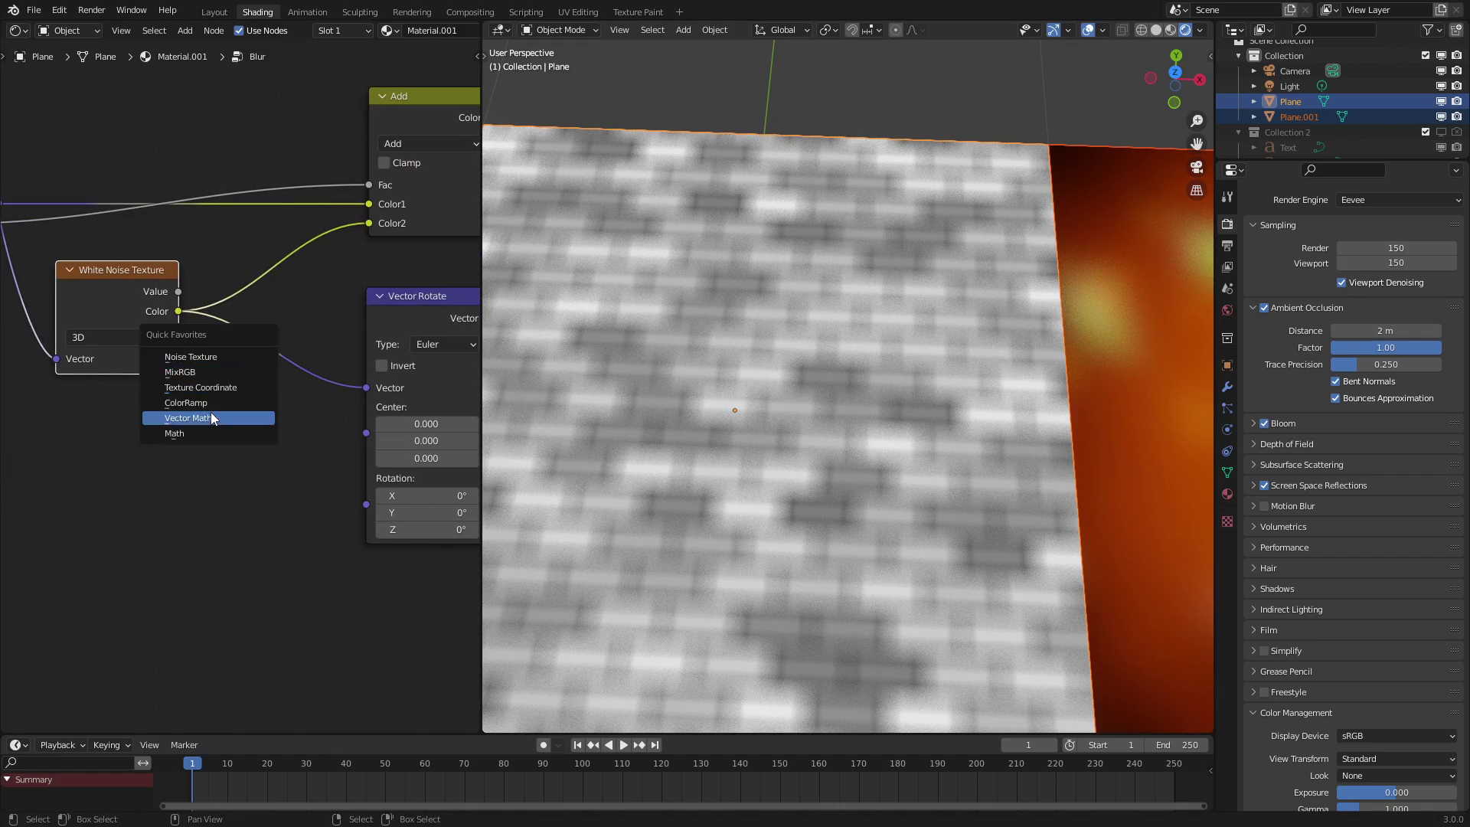
left_click(209, 417)
left_click(176, 467)
left_click(166, 482)
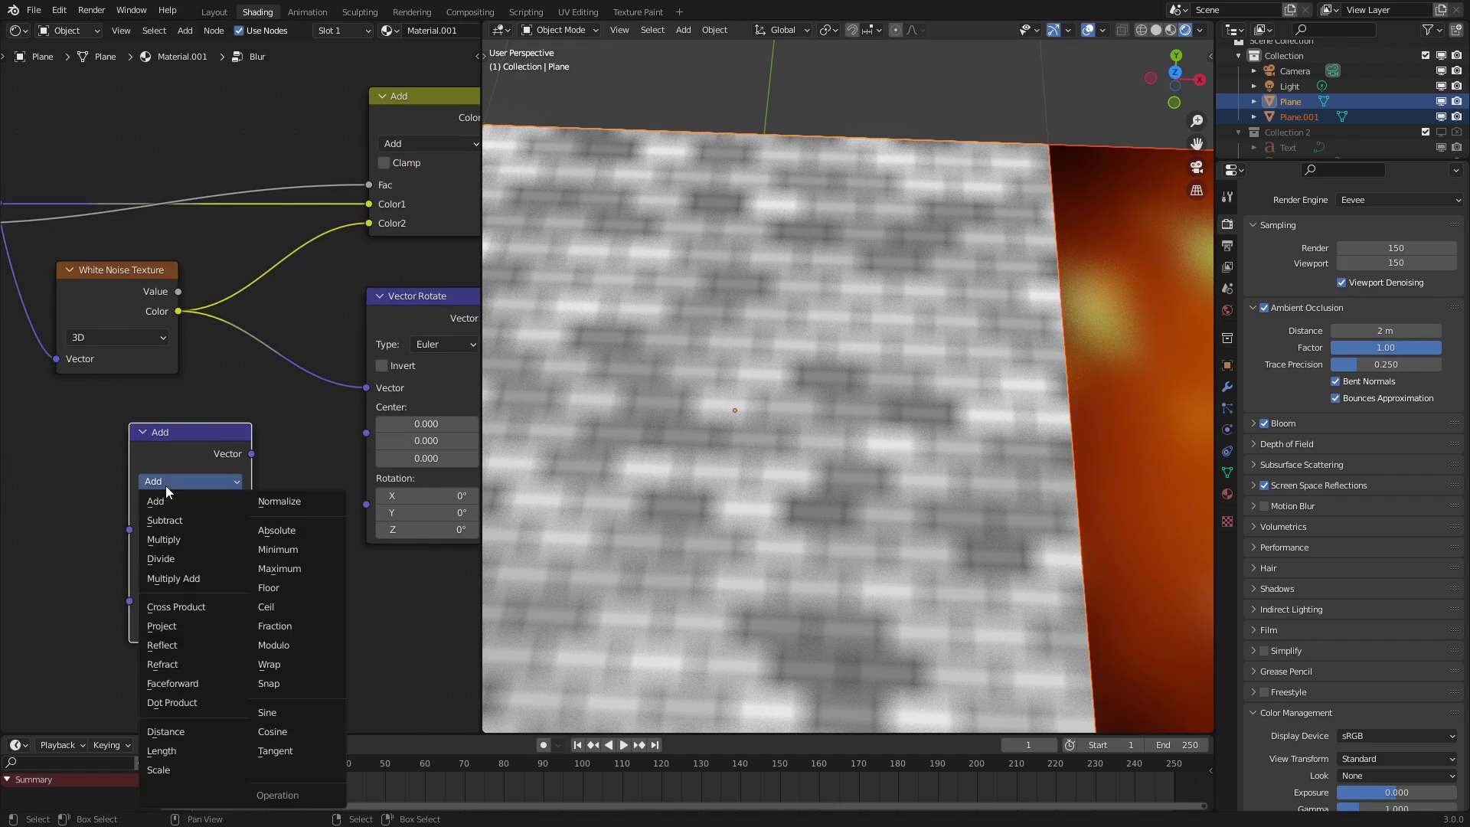
left_click(158, 769)
left_click_drag(177, 310, 131, 531)
Set the Scale node's factor to pi*2 and connect its output to the Vector Rotate node's Rotation
double_click(190, 522)
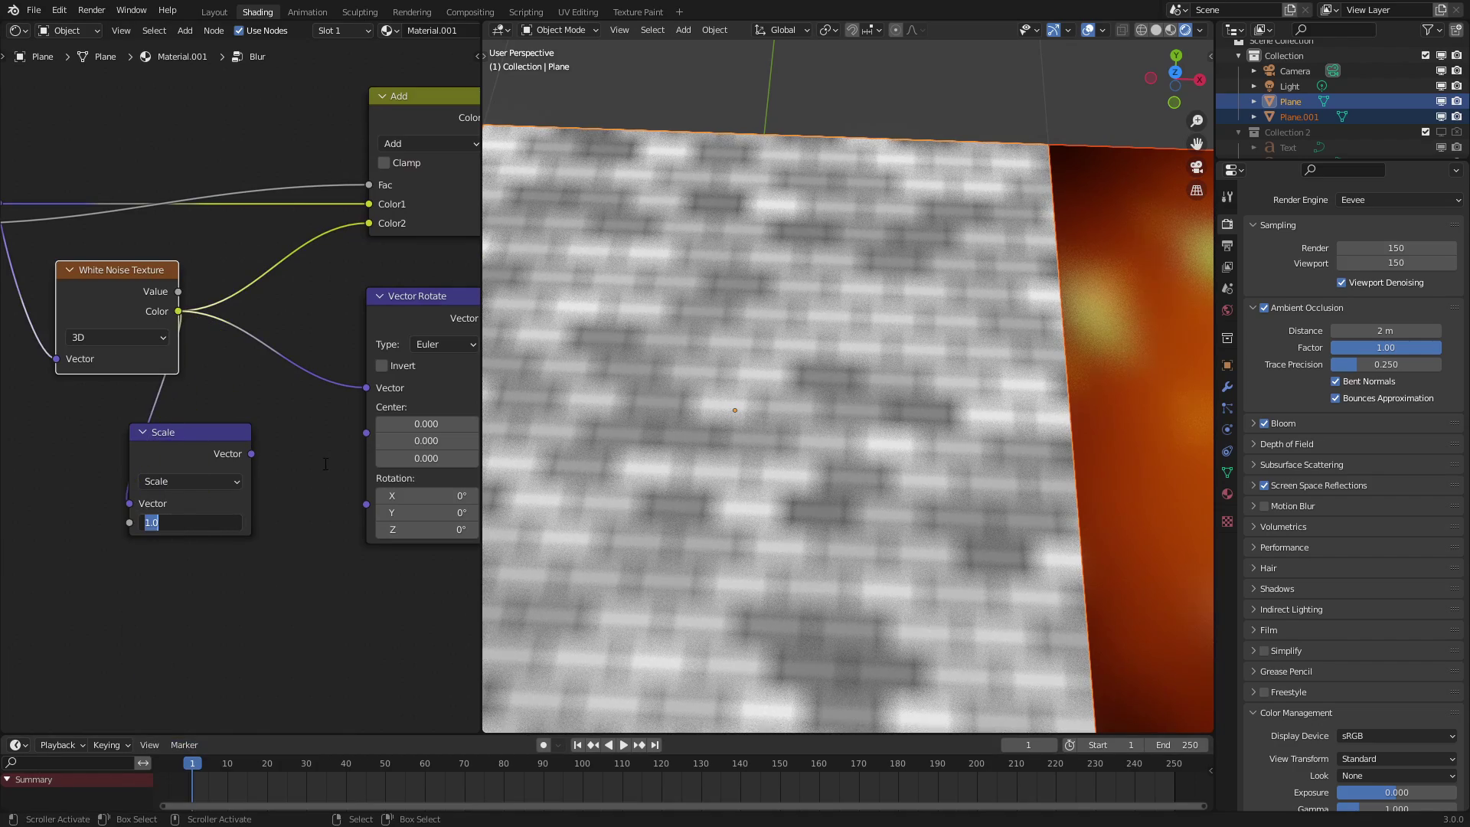
type("pi")
type("*2")
key("Return")
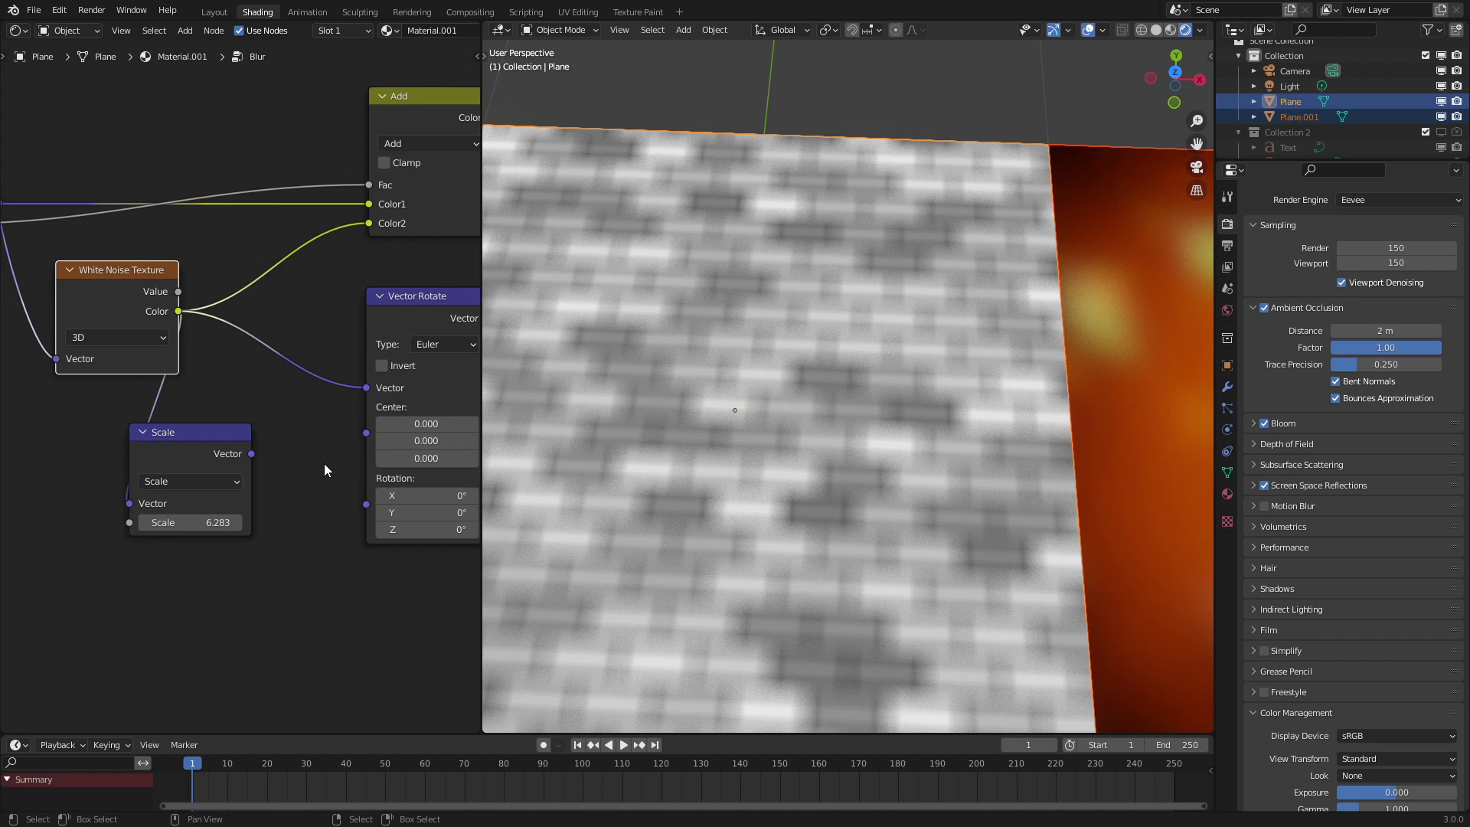
left_click_drag(251, 454, 365, 504)
Connect the Vector Rotate output to the Add node's Color2 and return to the material's node tree
middle_click_drag(375, 360, 322, 440)
left_click_drag(435, 399, 316, 306)
key("Tab")
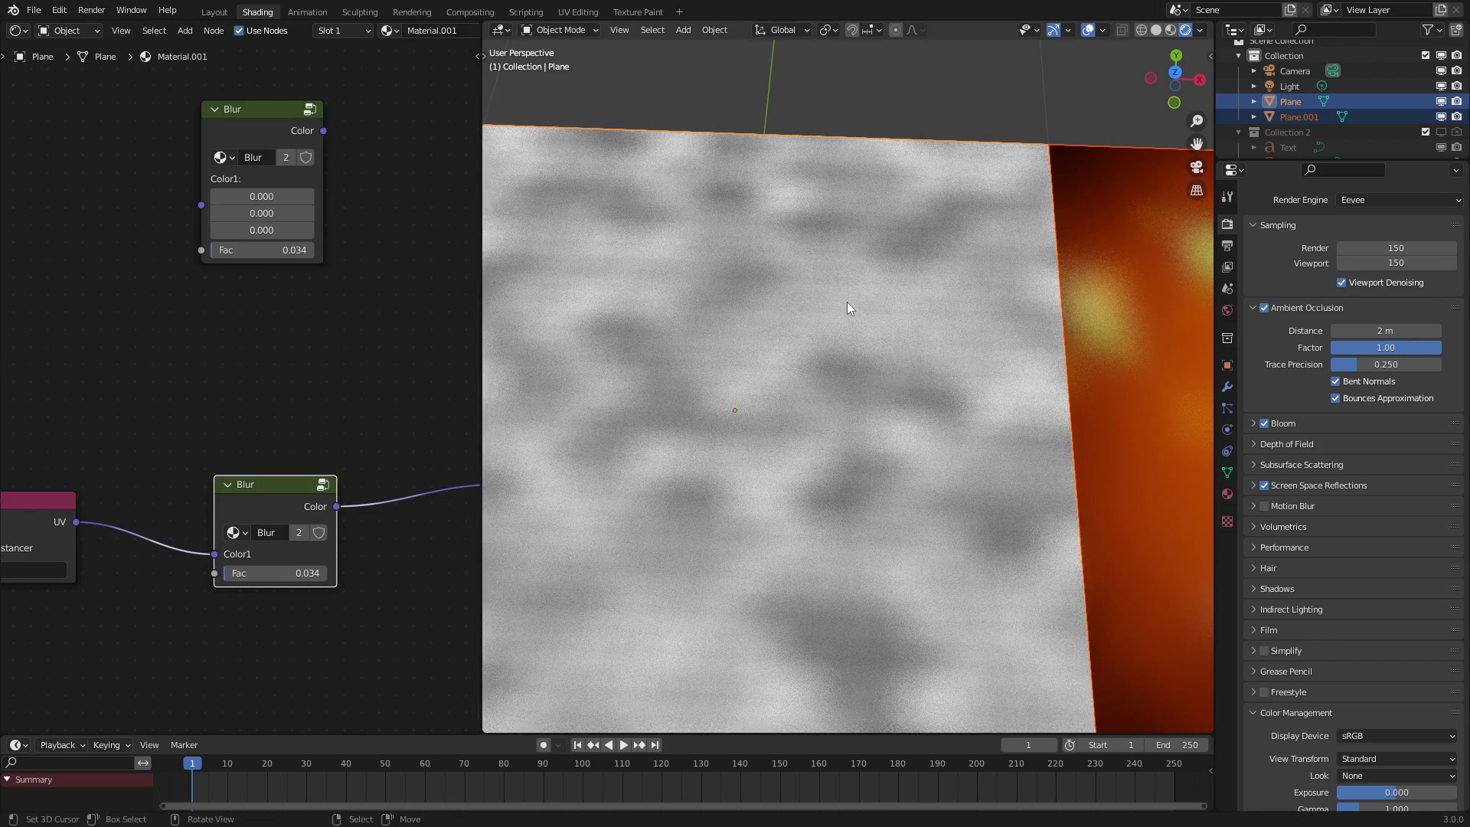
Test the connected Blur node's Fac and inspect the blurred brick pattern up close
scroll(869, 306, "down", 3)
middle_click_drag(235, 516, 272, 427)
left_click_drag(318, 484, 267, 485)
scroll(653, 404, "up", 3)
scroll(653, 403, "up", 1)
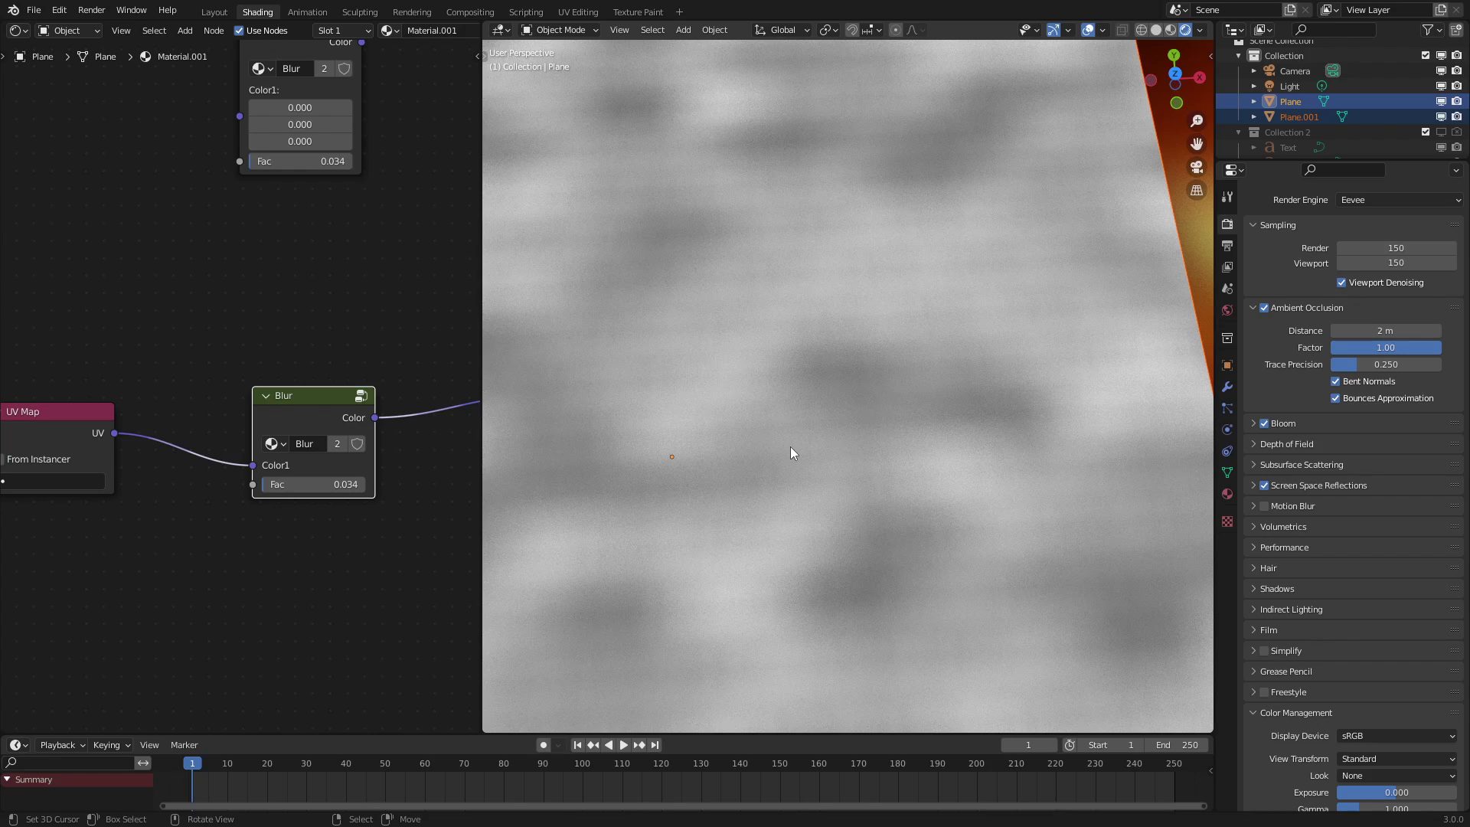
Switch the render engine to Cycles and examine the blurred plane
left_click(1389, 199)
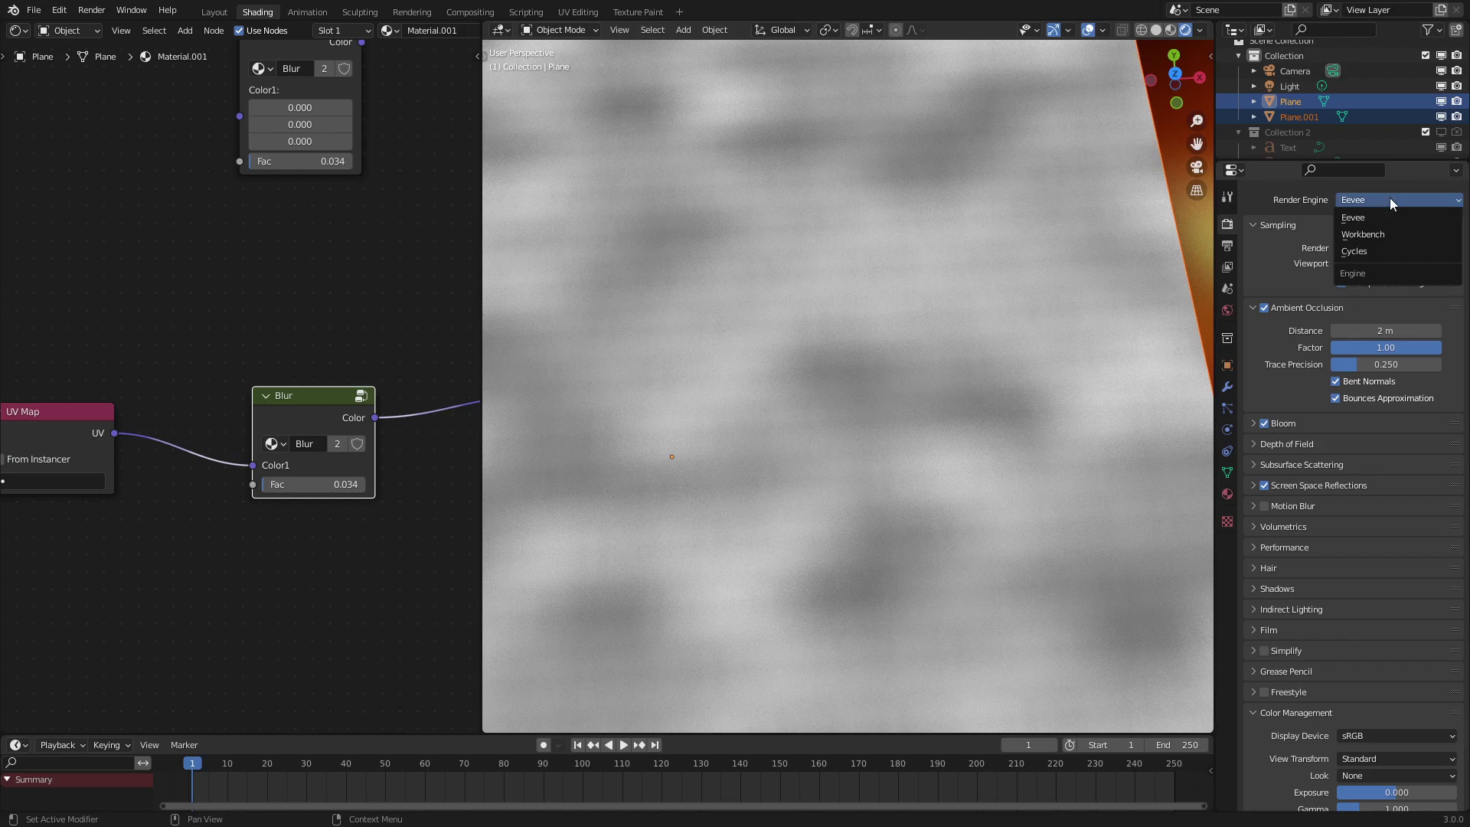
left_click(1365, 250)
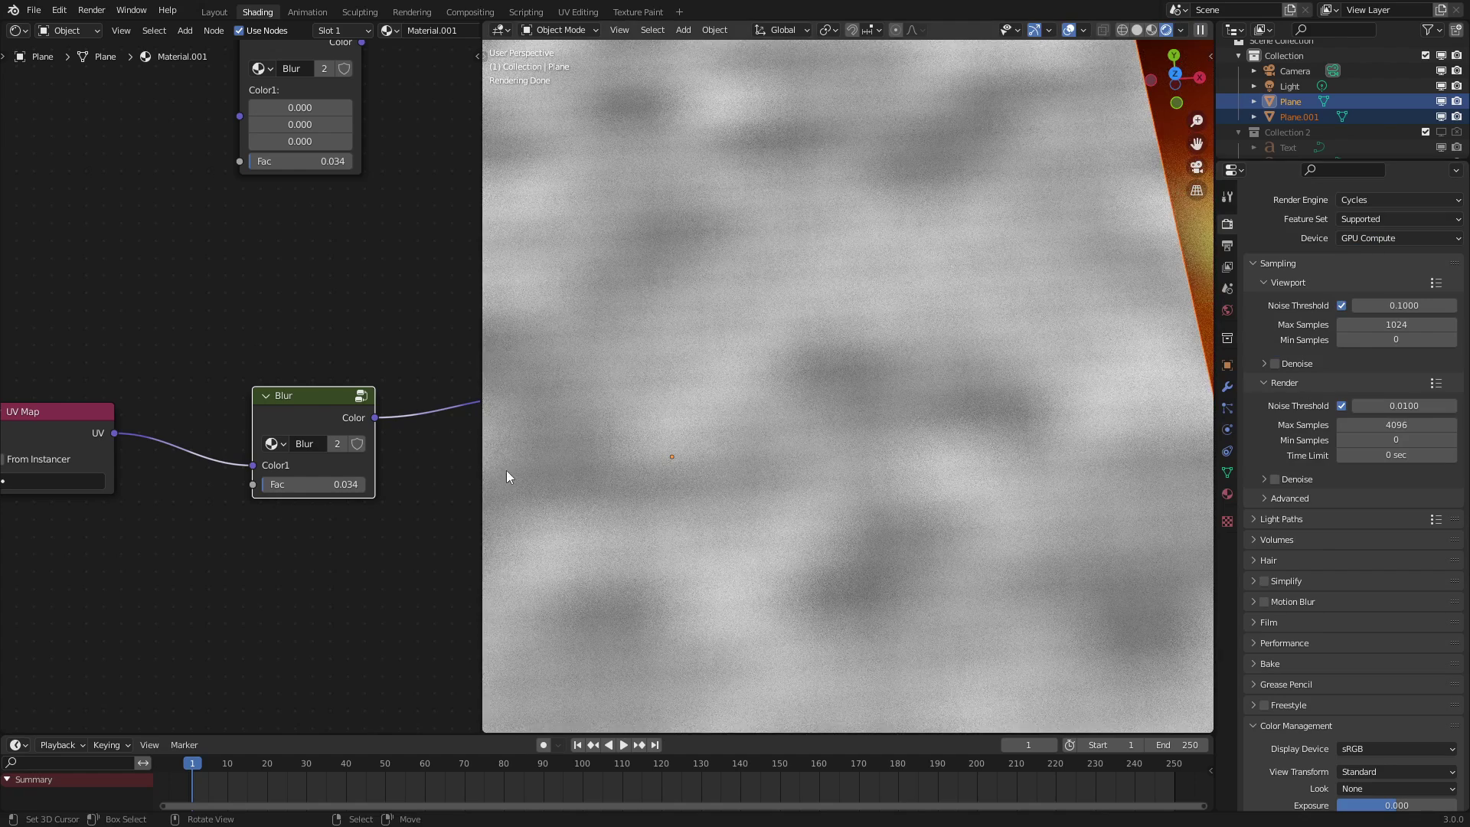
scroll(689, 408, "down", 5)
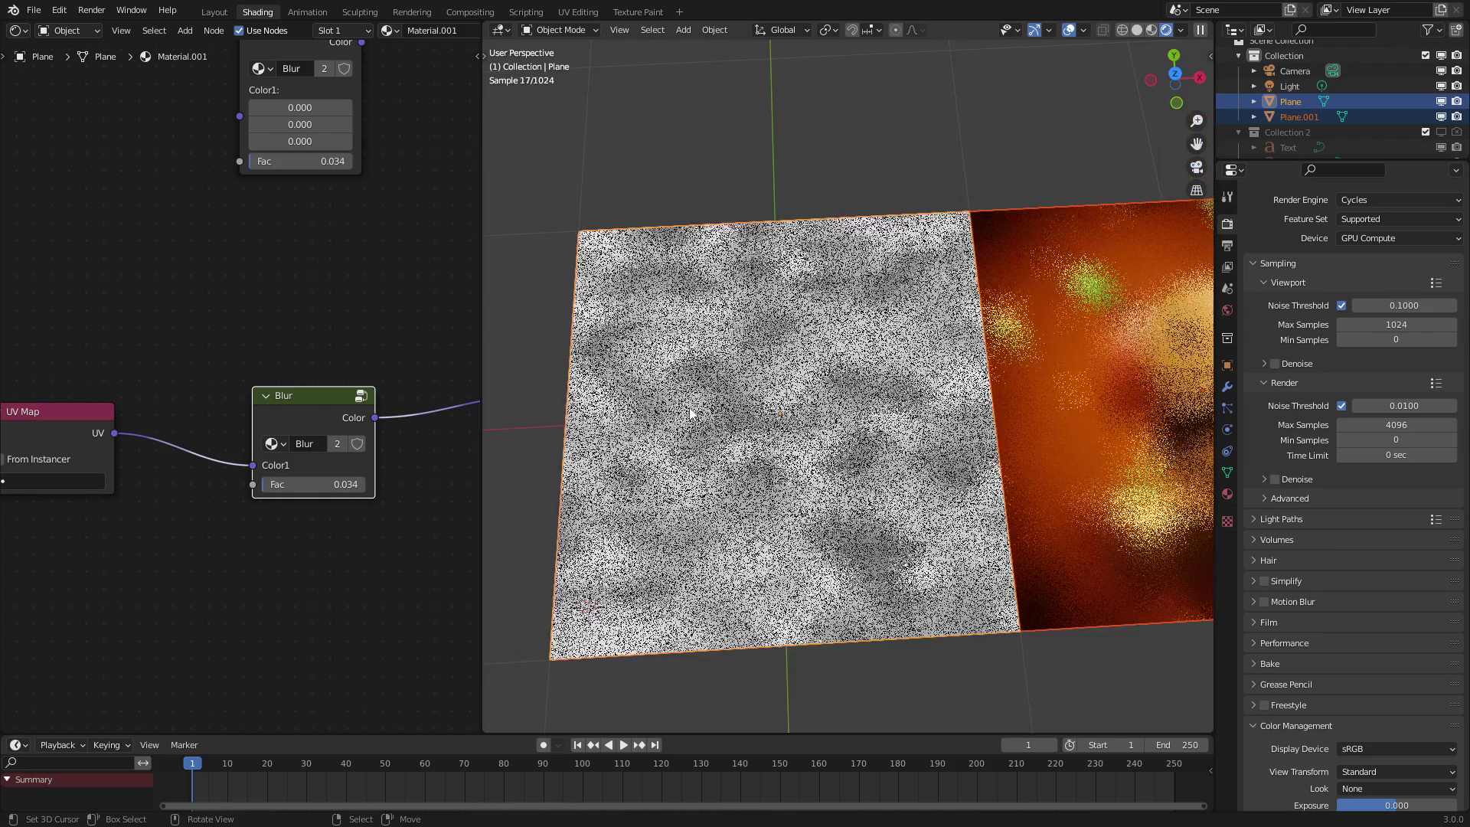
Preview the Whittle.png image texture on the plane and switch the render engine back to Eevee
key("Tab")
key("Tab")
scroll(318, 406, "up", 1)
middle_click_drag(384, 360, 300, 456)
left_click(343, 333, "ctrl+shift")
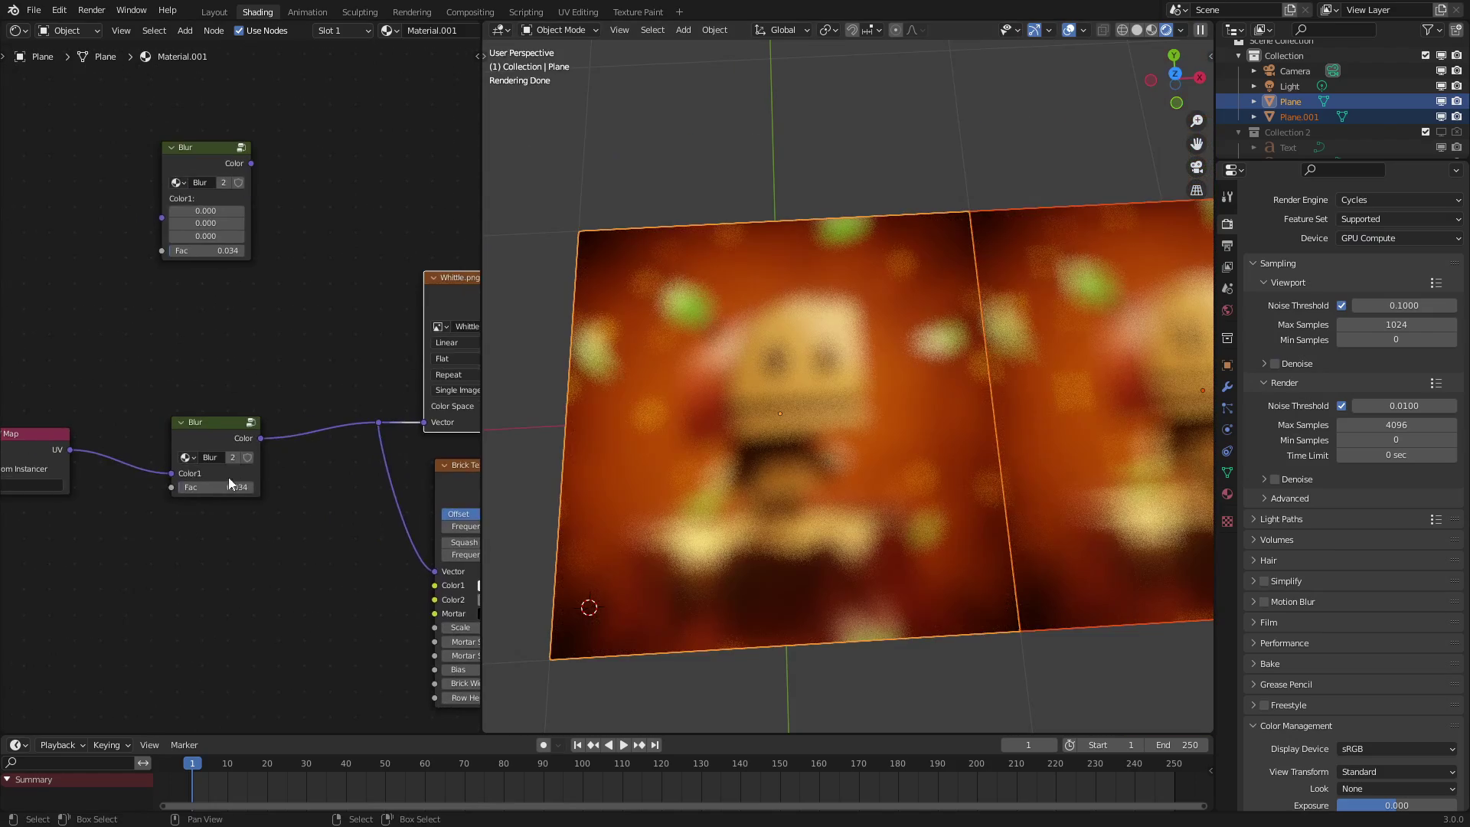
left_click(1385, 200)
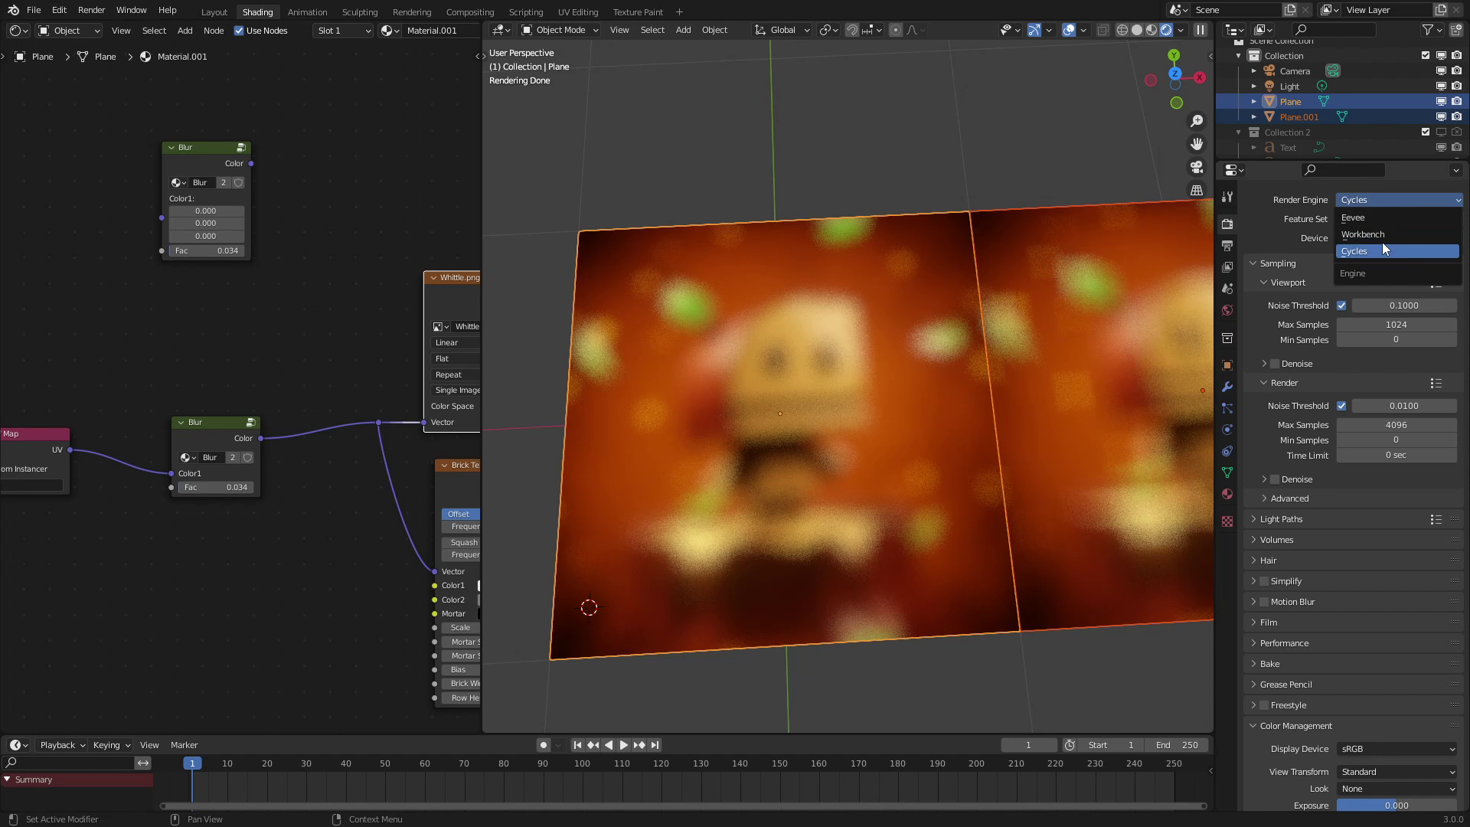
left_click(1371, 213)
Add a cube and move it along the X axis to stand clear beside the image planes
scroll(811, 412, "down", 2)
middle_click_drag(812, 412, 808, 384)
middle_click_drag(808, 384, 853, 353, "shift")
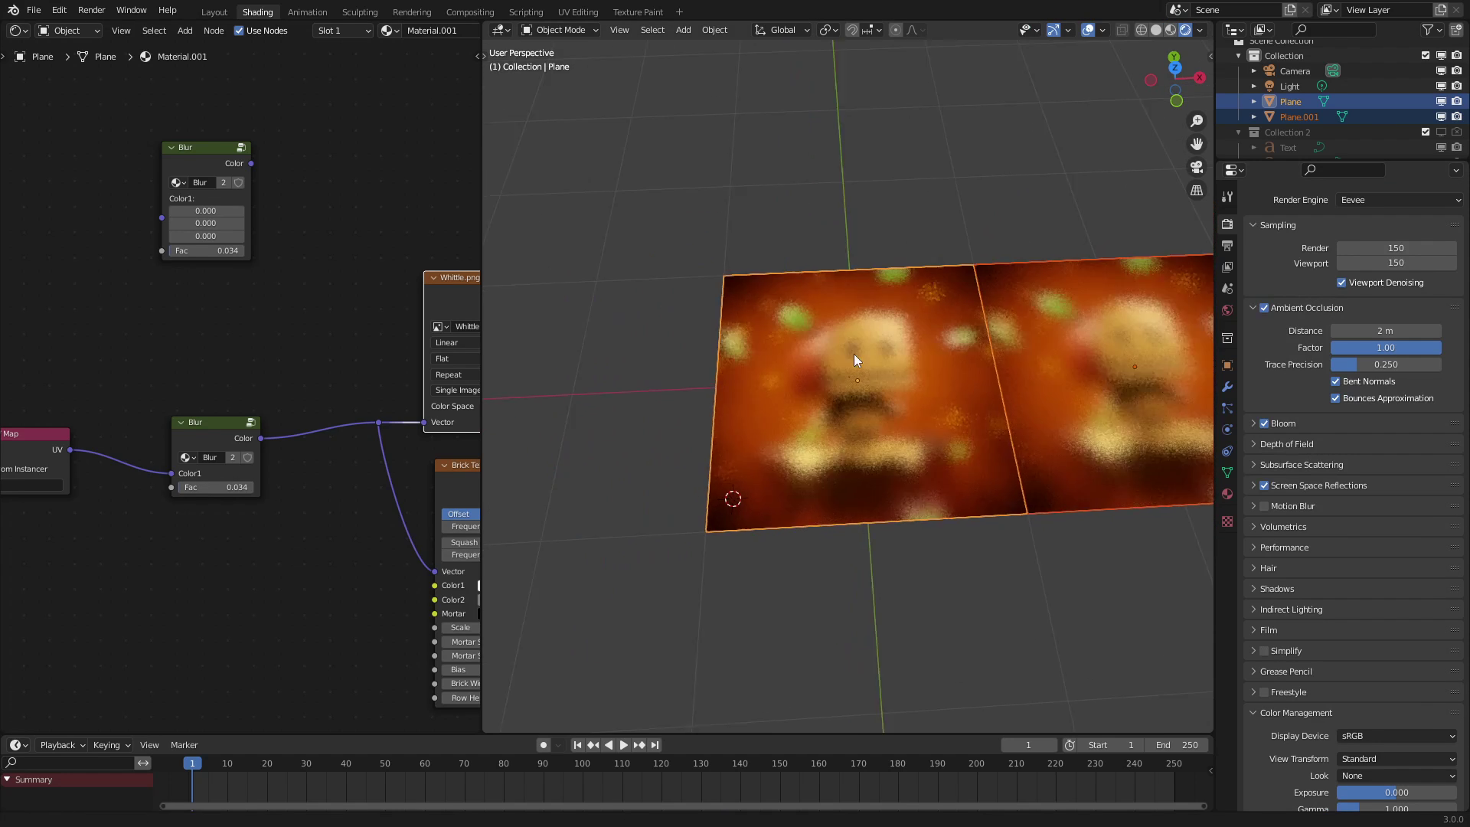
key("shift+a")
mouse_move(888, 355)
left_click(995, 371)
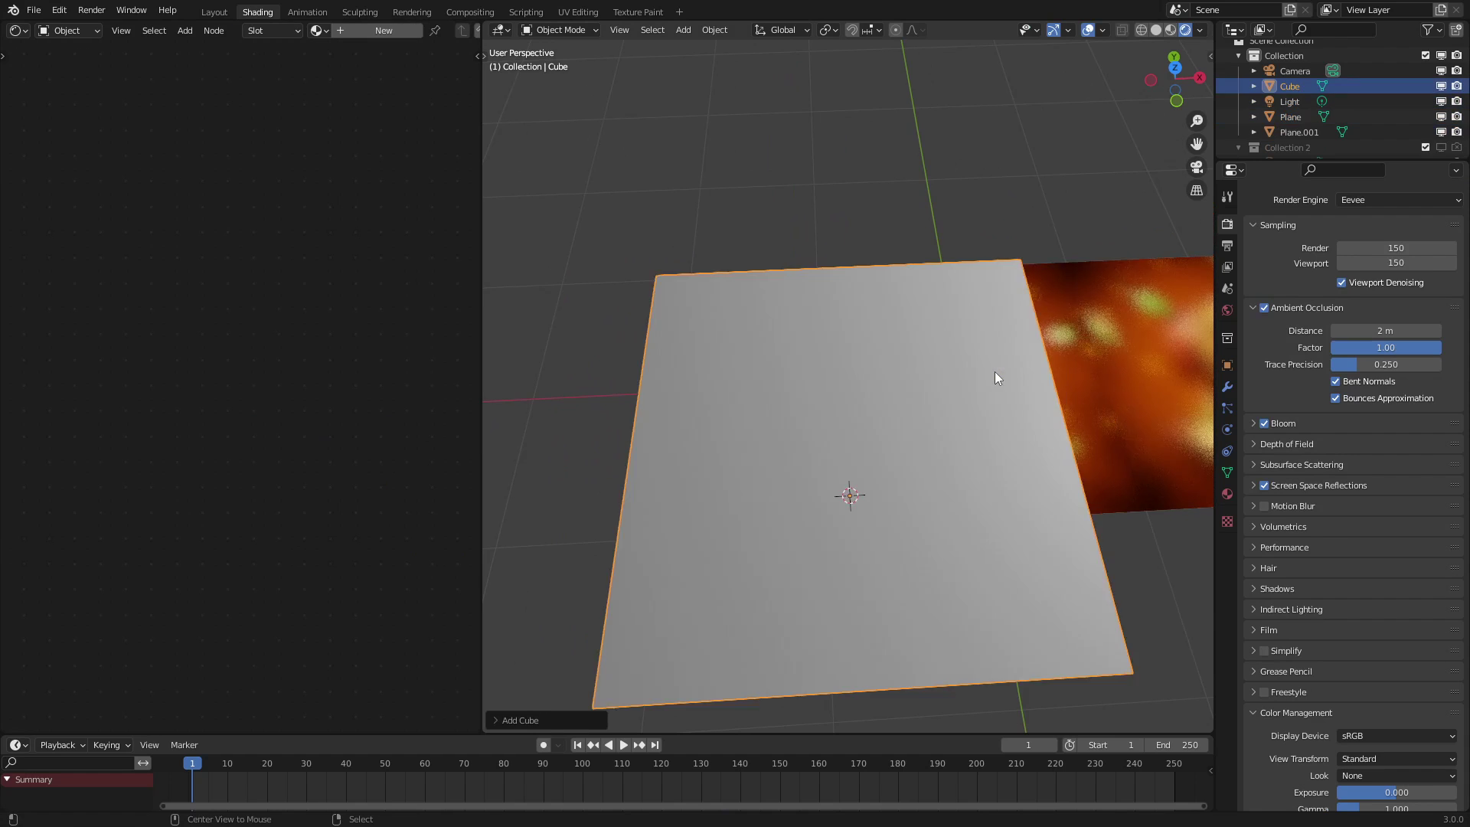
key("g")
key("x")
left_click(621, 413)
middle_click_drag(621, 413, 913, 365, "shift")
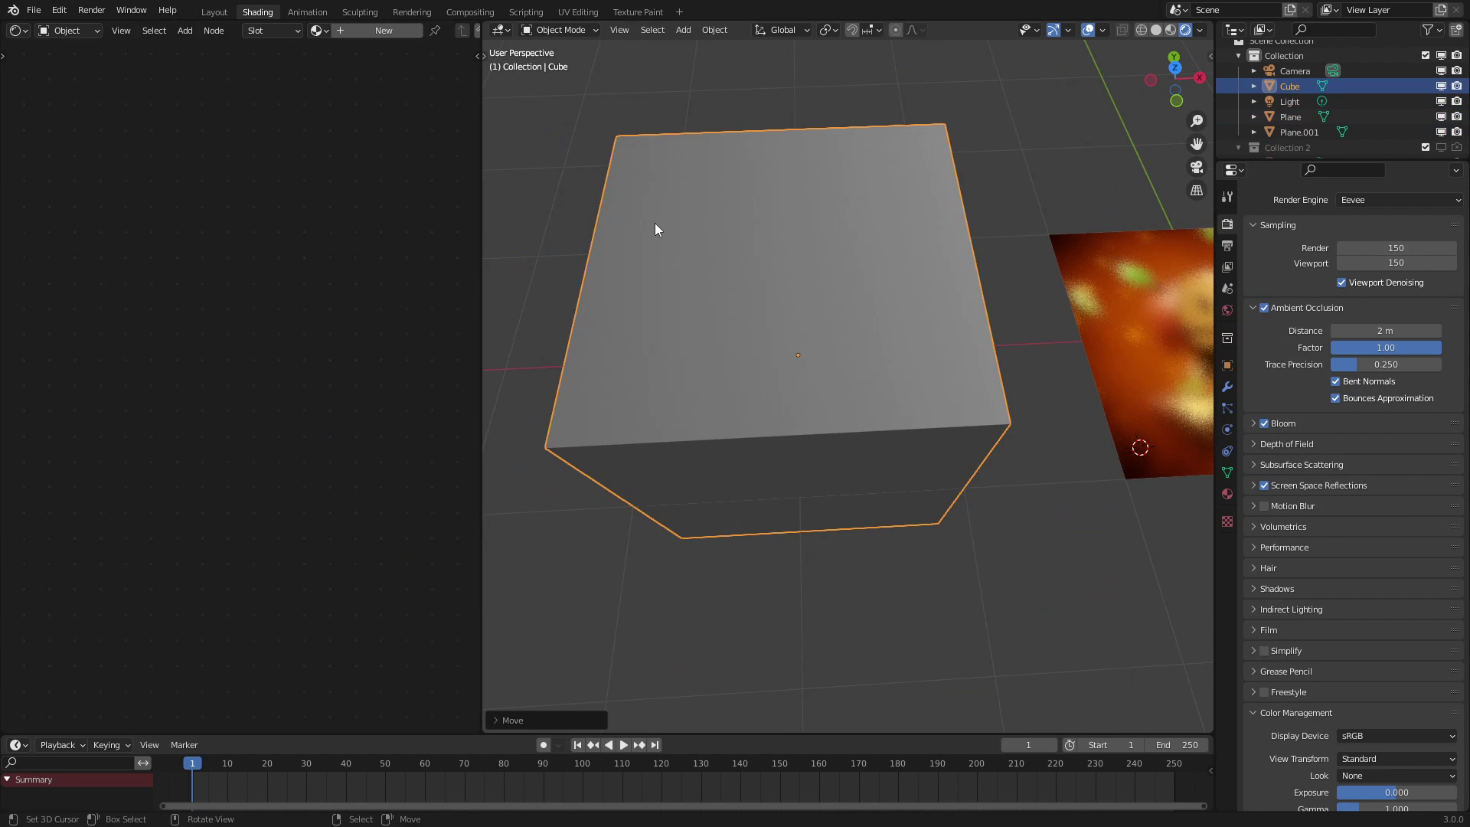
Create a new material on the cube and add a Voronoi Texture with Mapping and Texture Coordinate nodes
left_click(365, 30)
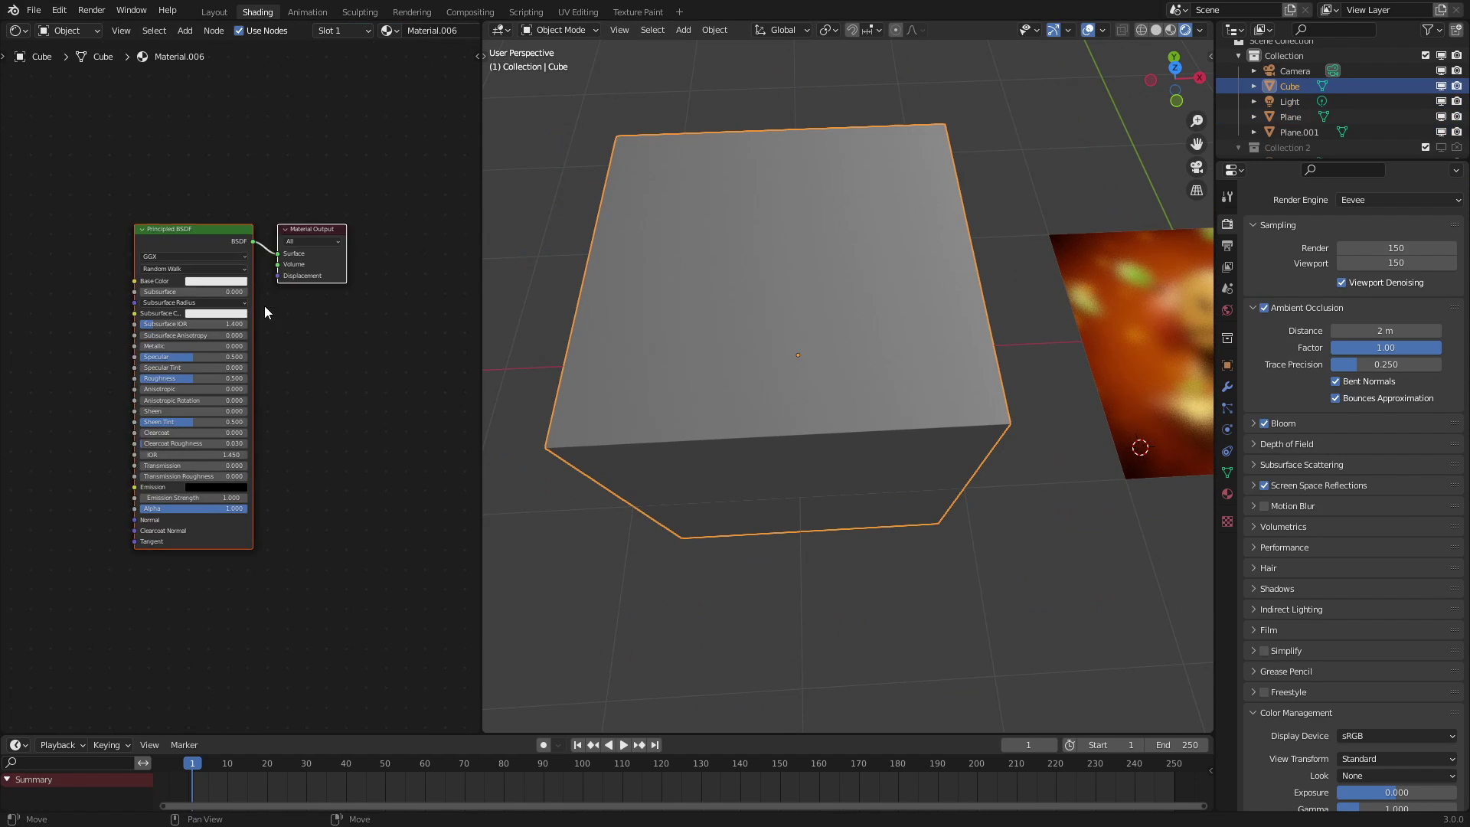
key("shift+a")
mouse_move(164, 374)
left_click(306, 580)
left_click(61, 260)
key("ctrl+t")
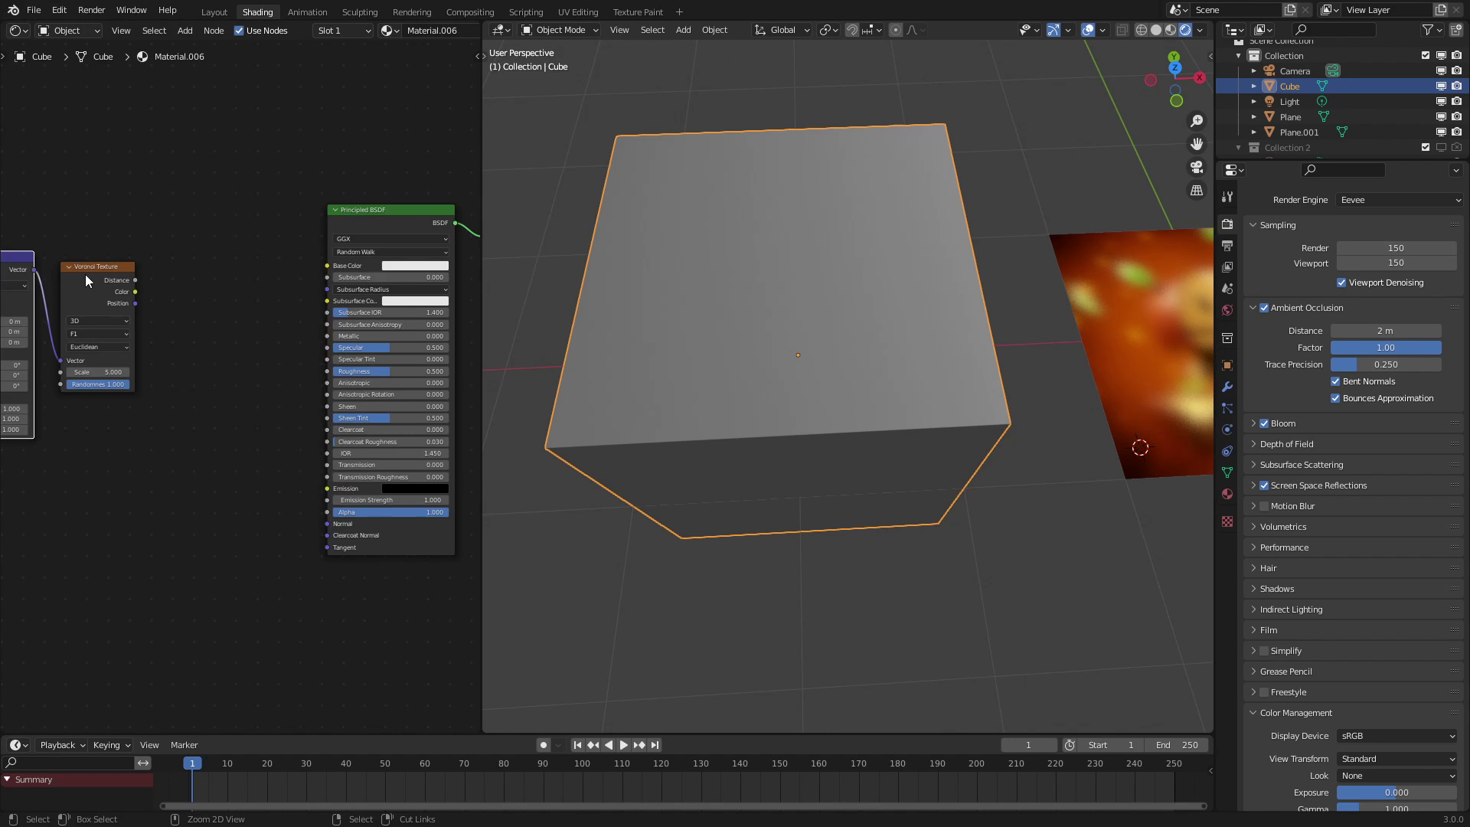
Delete the Mapping node between the Texture Coordinate and Voronoi Texture nodes
scroll(394, 415, "down", 8)
middle_click_drag(58, 344, 239, 403)
scroll(301, 383, "up", 6)
left_click(300, 383)
key("x")
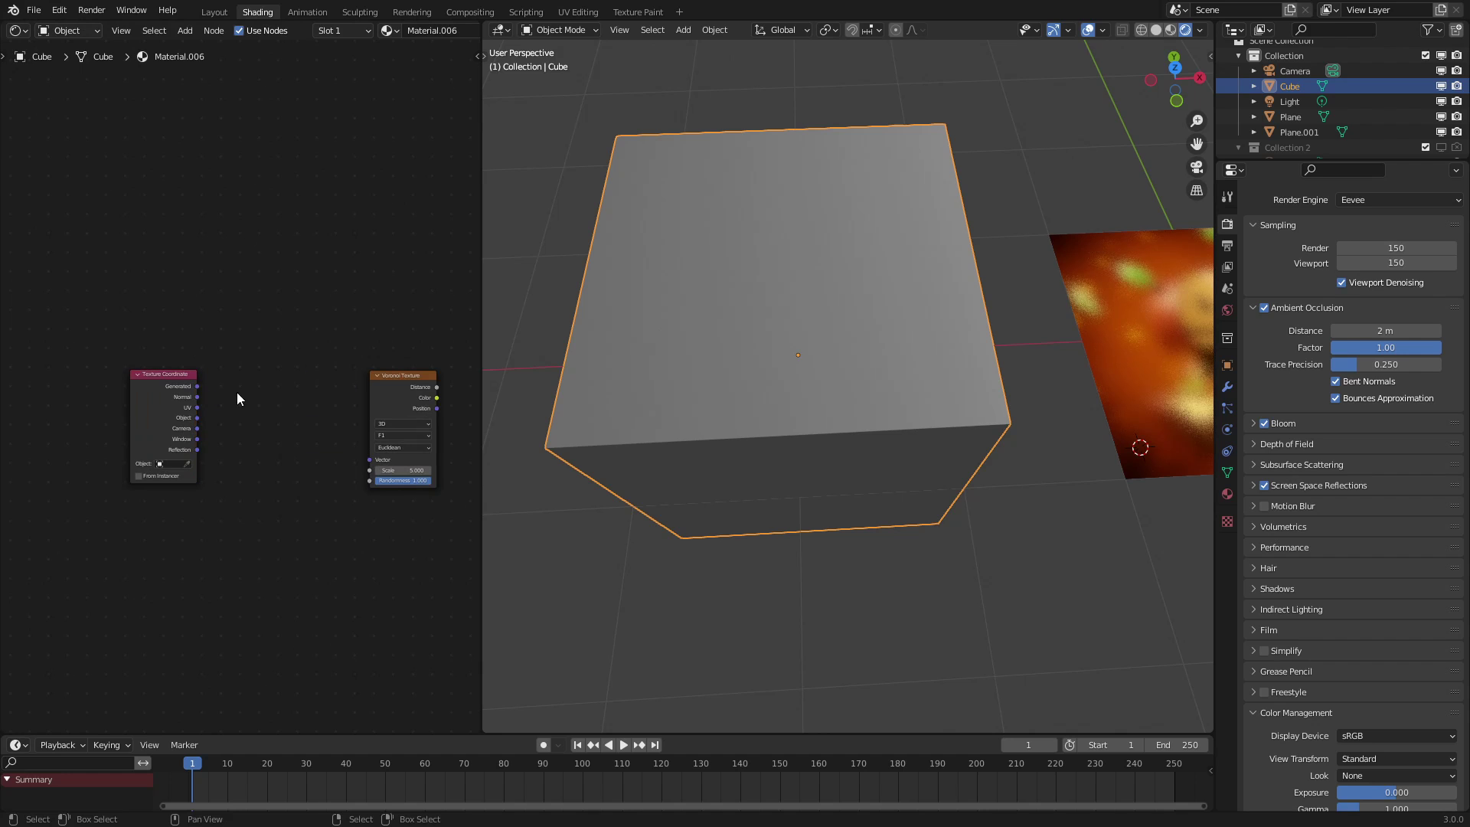
Connect the Object coordinates to the Voronoi Texture's Vector input and preview the Voronoi Texture on the cube
left_click_drag(197, 417, 369, 459)
left_click(389, 406, "ctrl+shift")
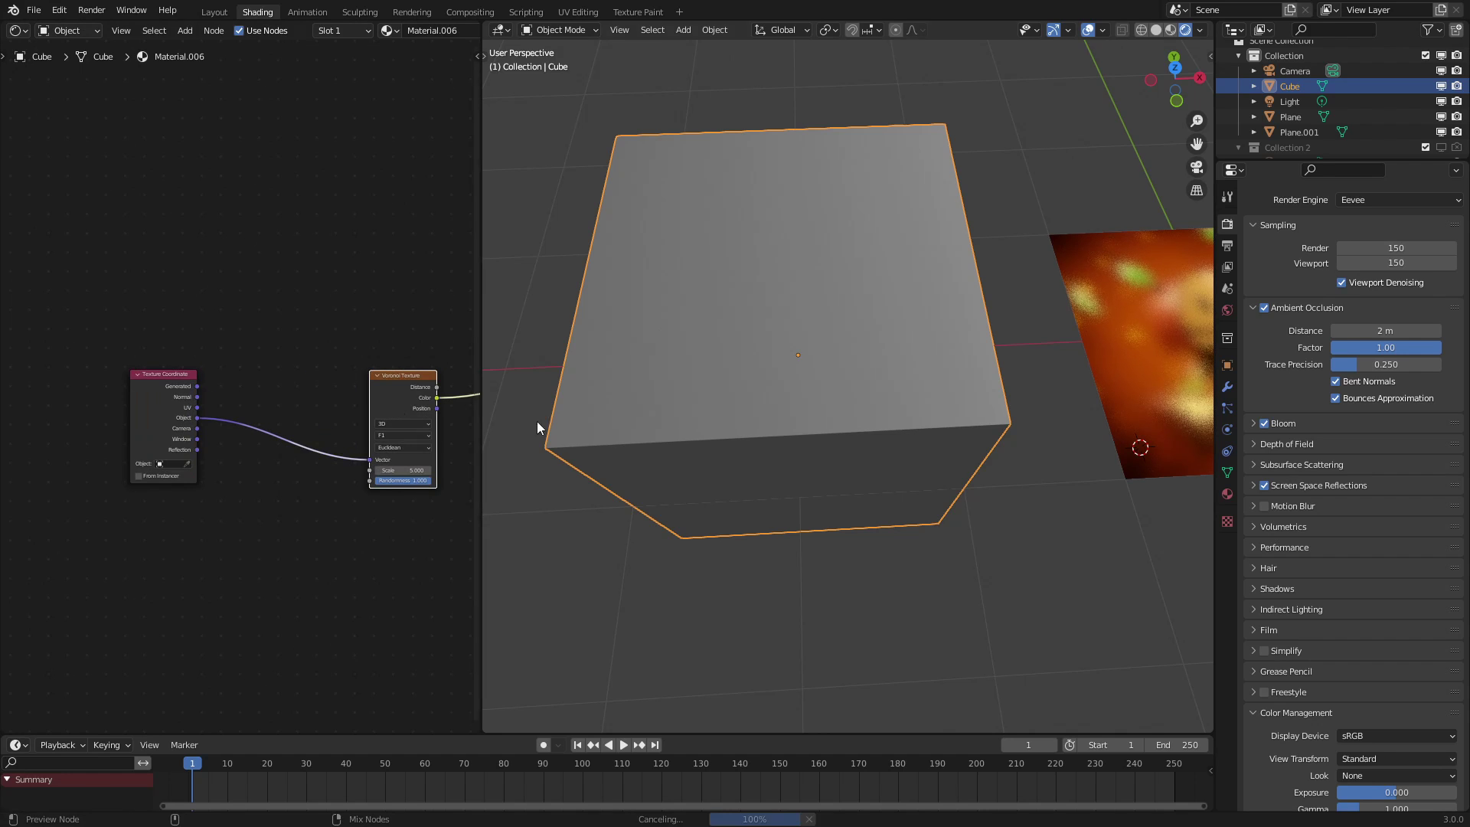
Insert the Blur node group into the link between the Texture Coordinate and Voronoi Texture nodes and set its Fac to 0.070
middle_click_drag(536, 421, 793, 420)
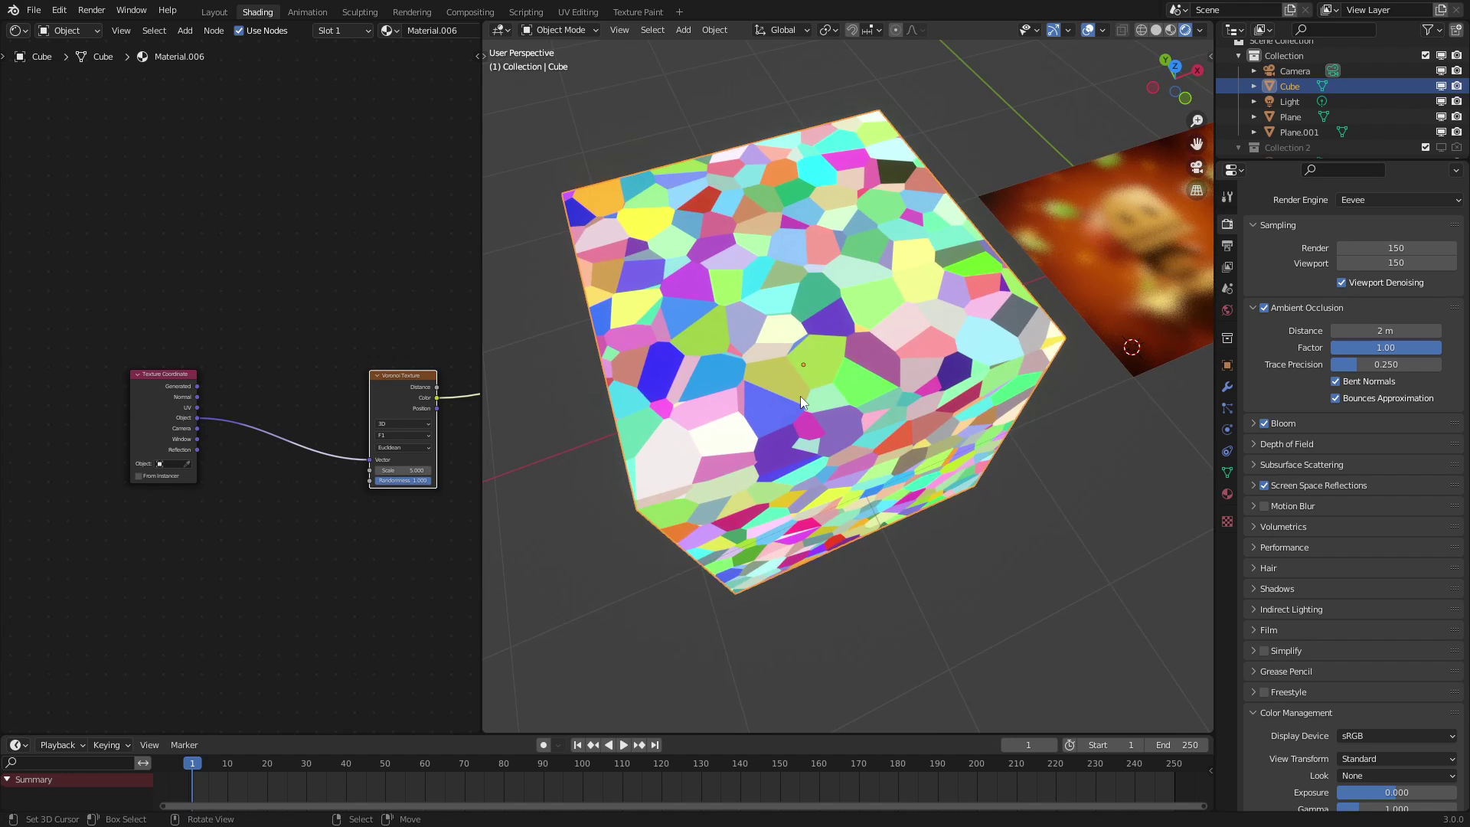
scroll(219, 443, "up", 1)
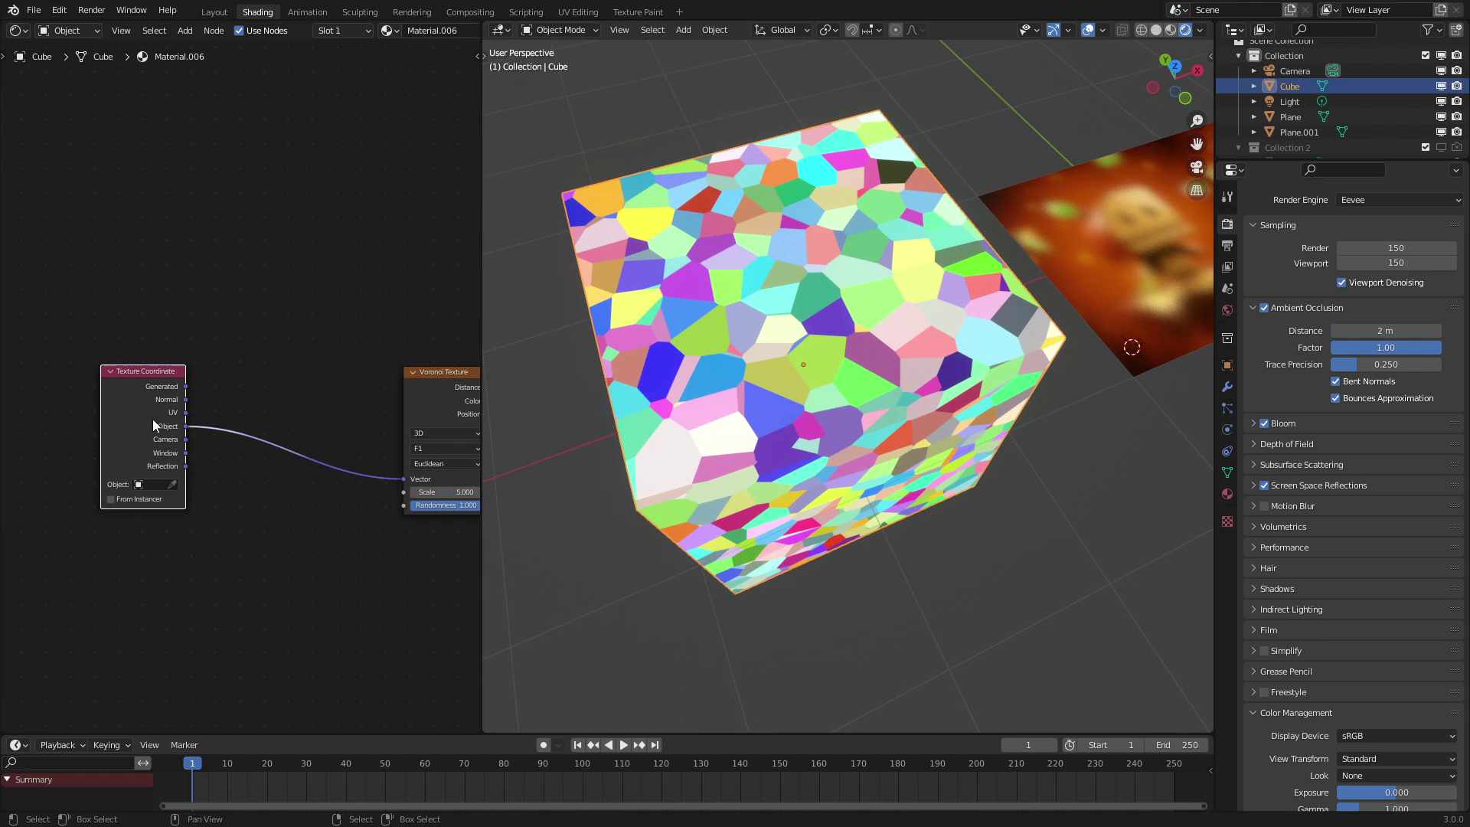
left_click_drag(153, 420, 122, 421)
key("shift+a")
mouse_move(176, 502)
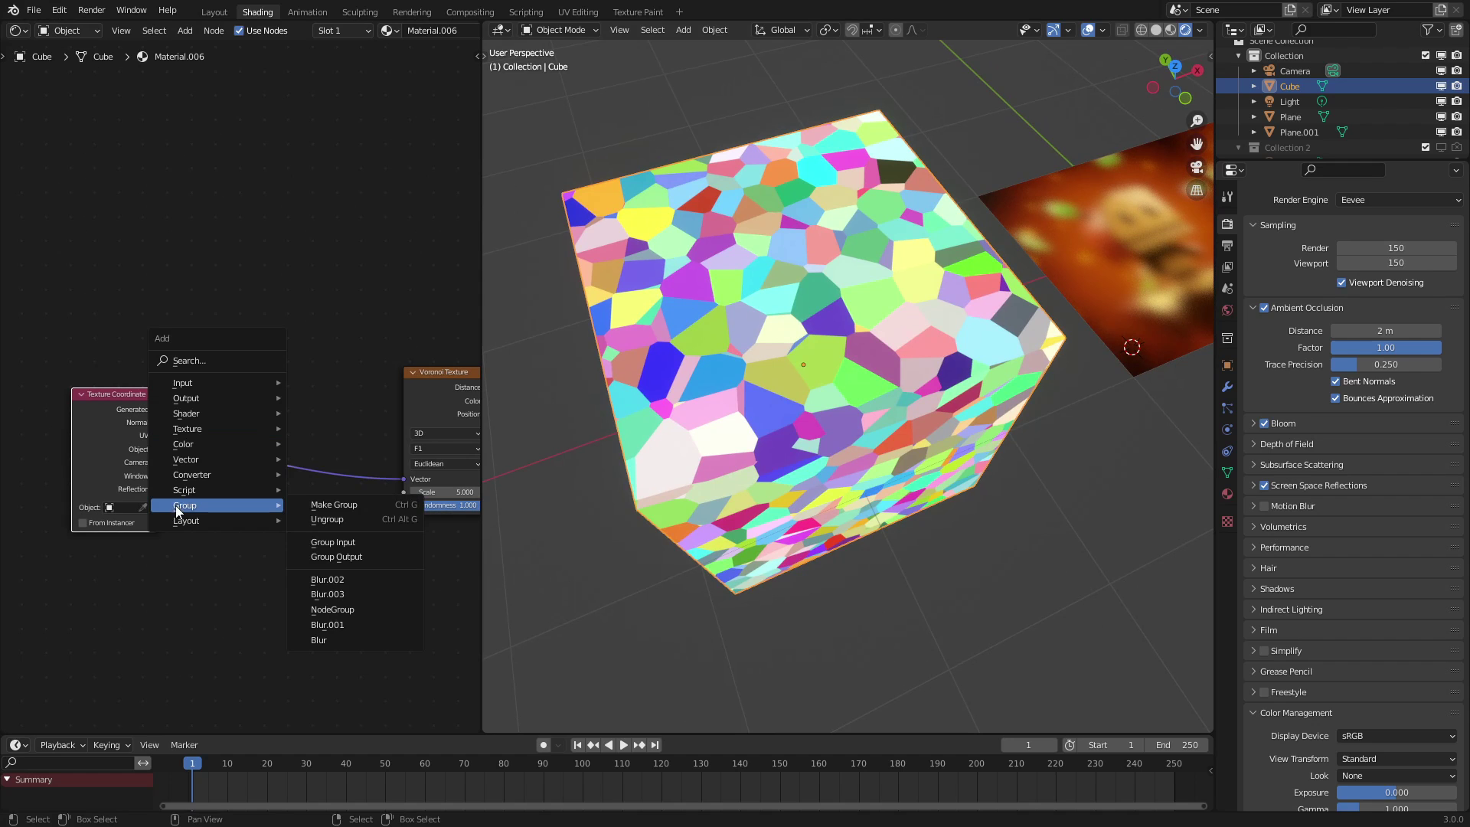
left_click(349, 639)
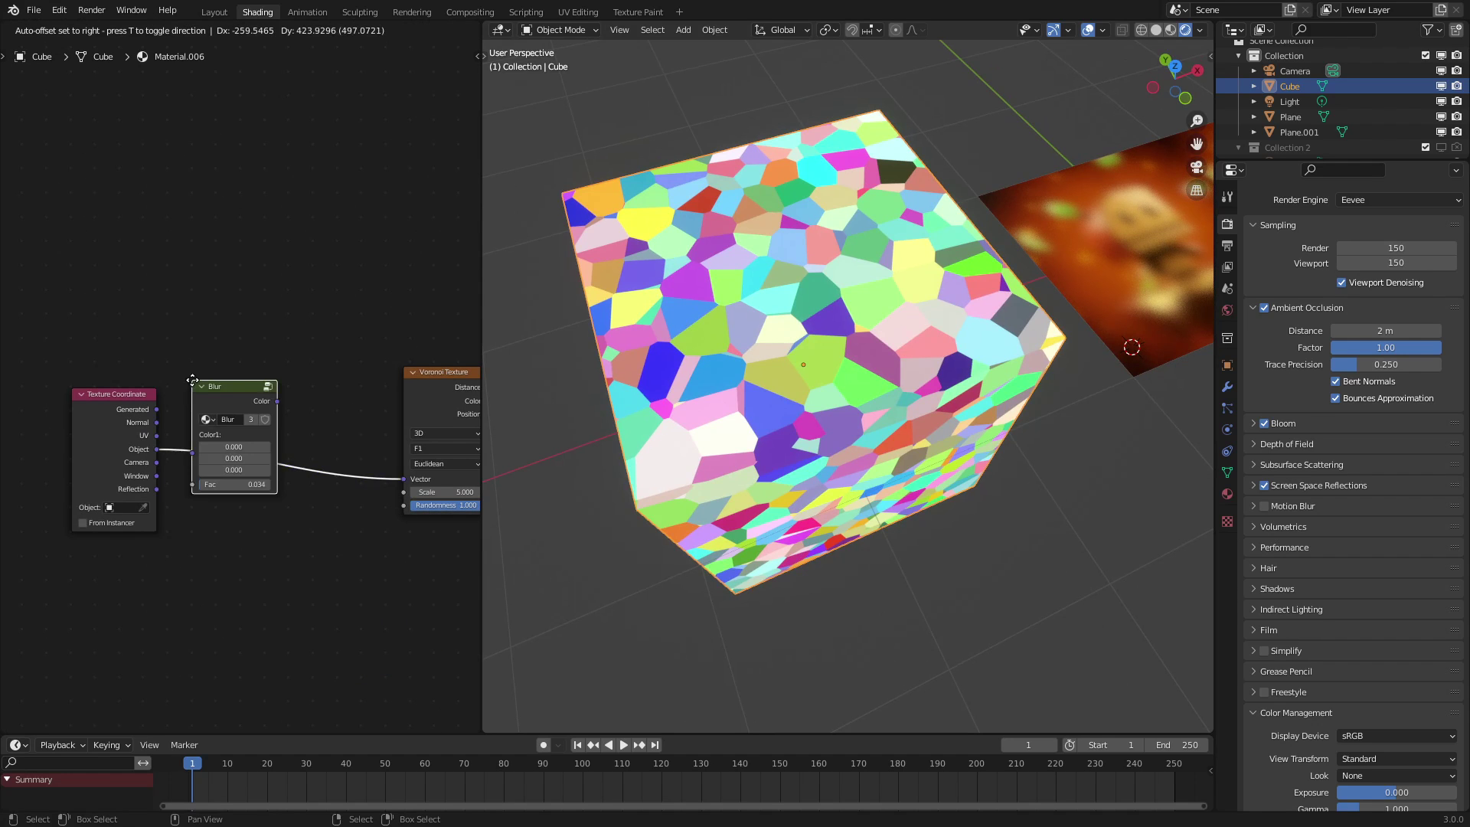
left_click(303, 433)
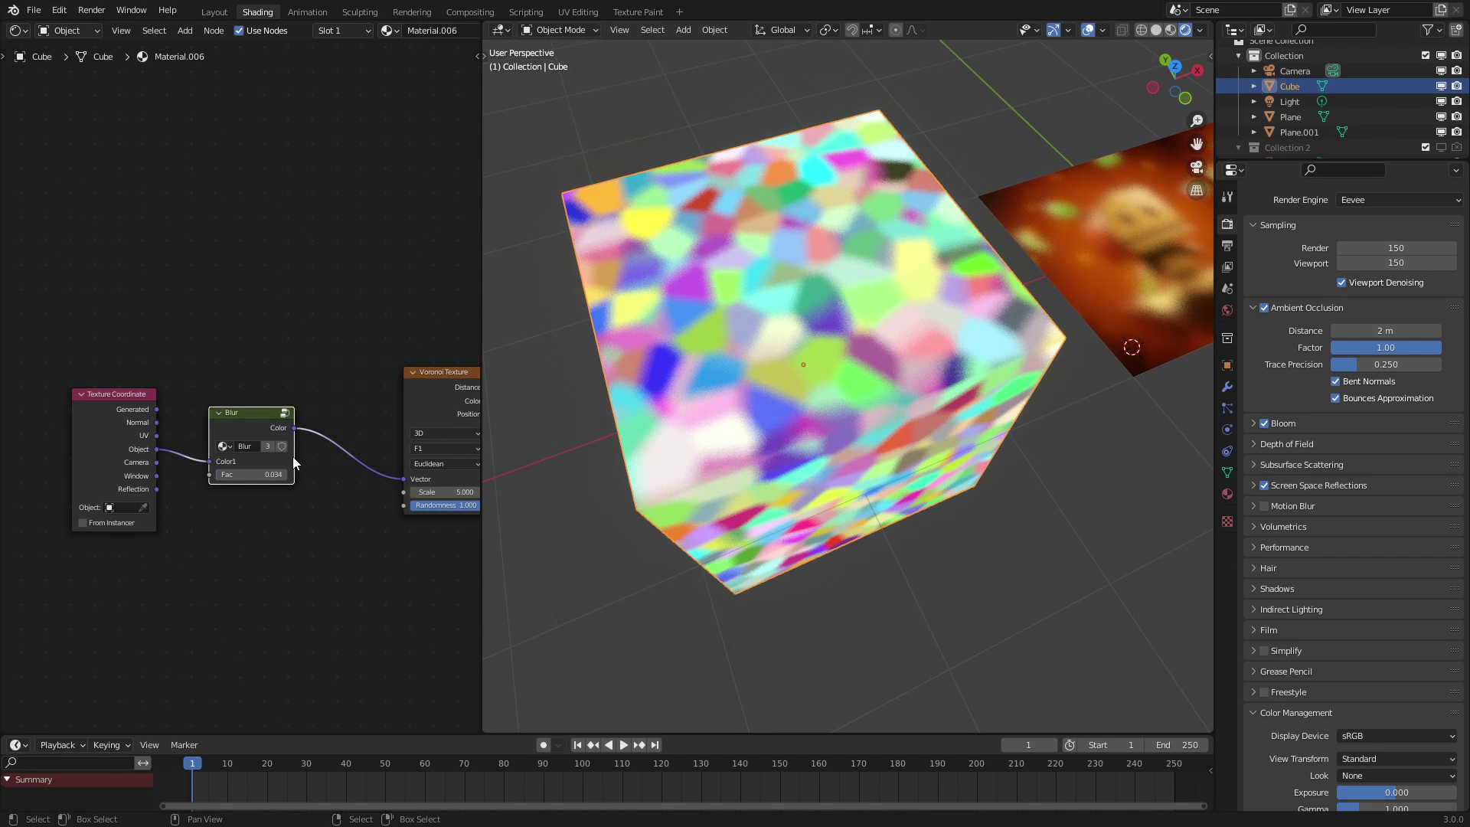
left_click_drag(219, 474, 221, 474)
middle_click_drag(873, 483, 873, 426)
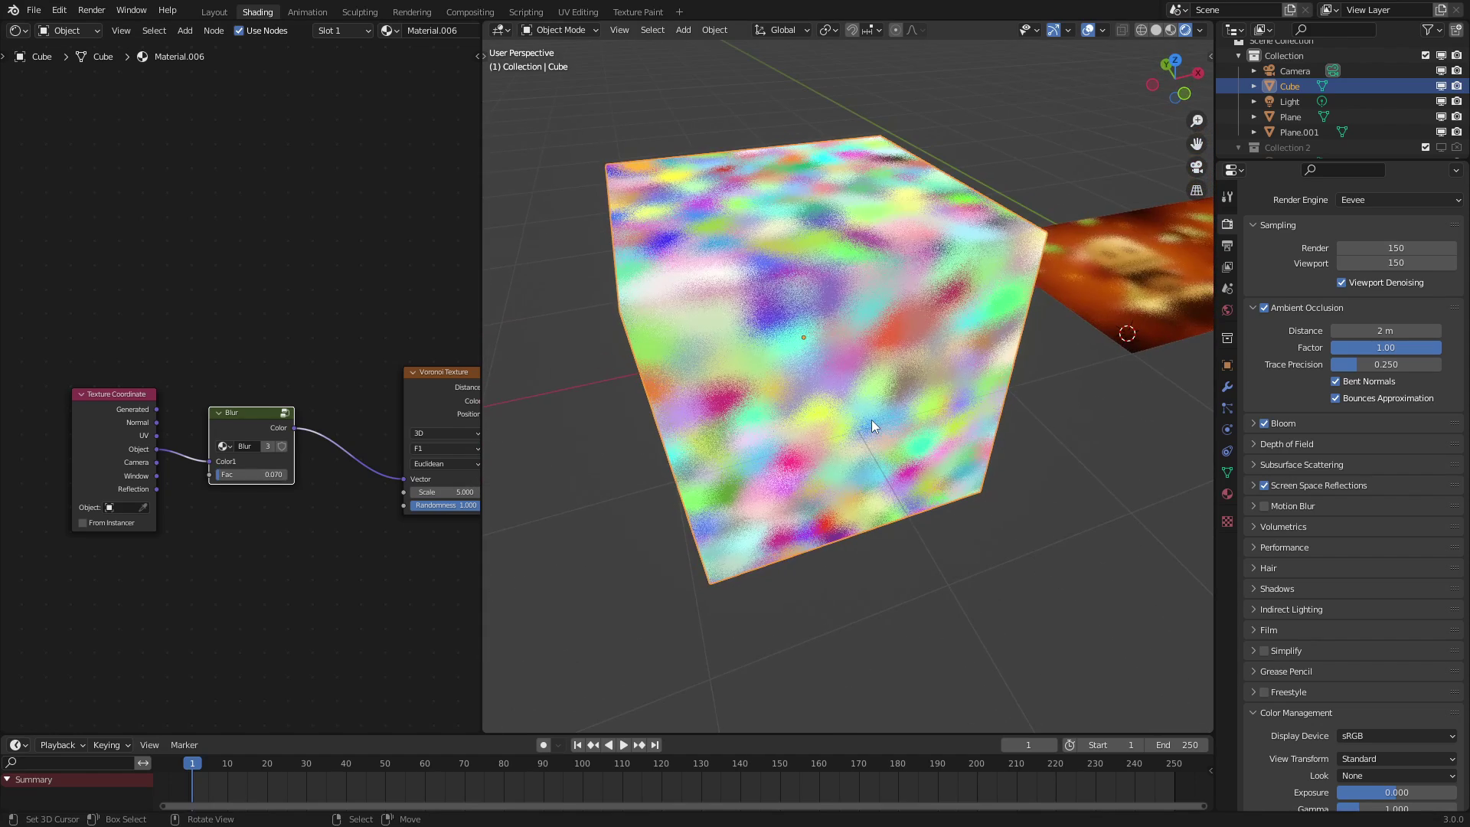